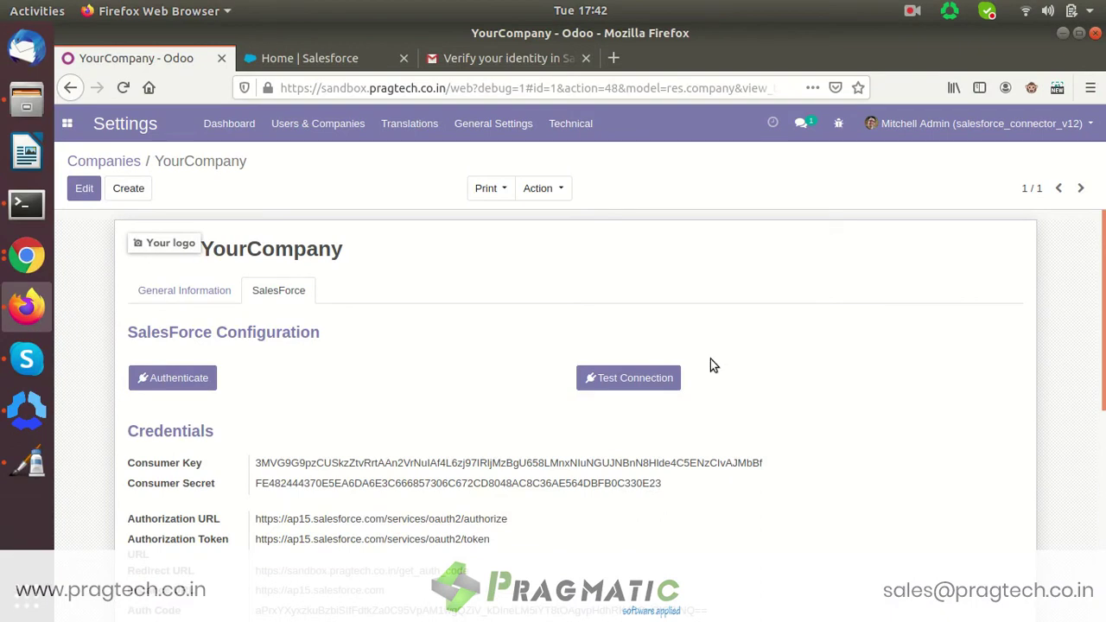
# Open the Apps list, remove the default Apps filter and search the modules for "salesforce"
pyautogui.click(75, 129)
pyautogui.click(93, 223)
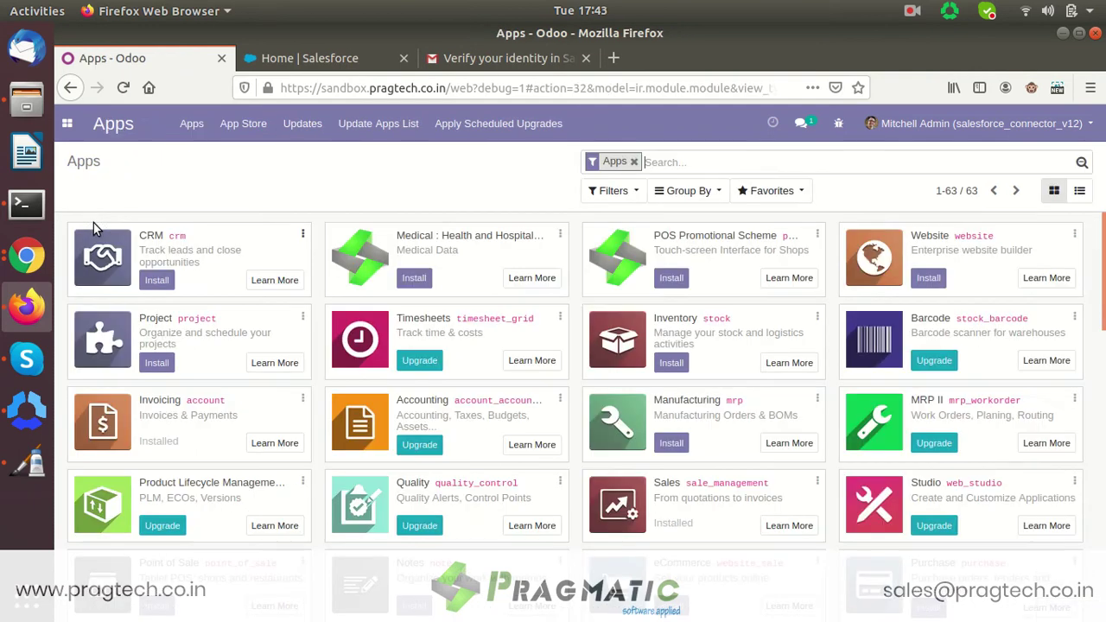
pyautogui.click(669, 162)
pyautogui.press('BackSpace')
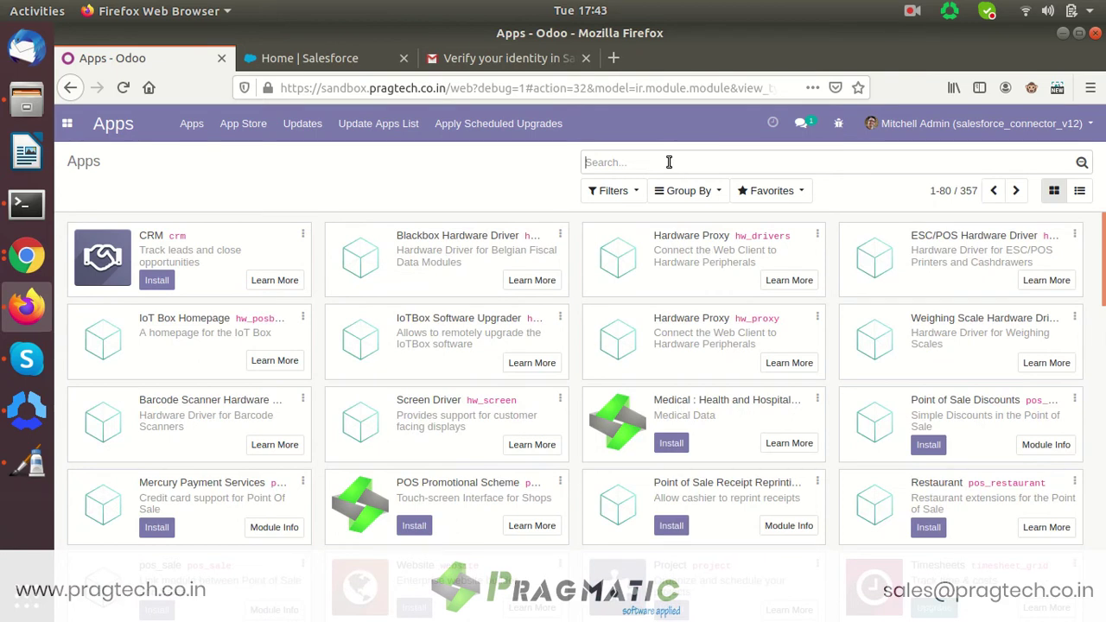
pyautogui.write('sal')
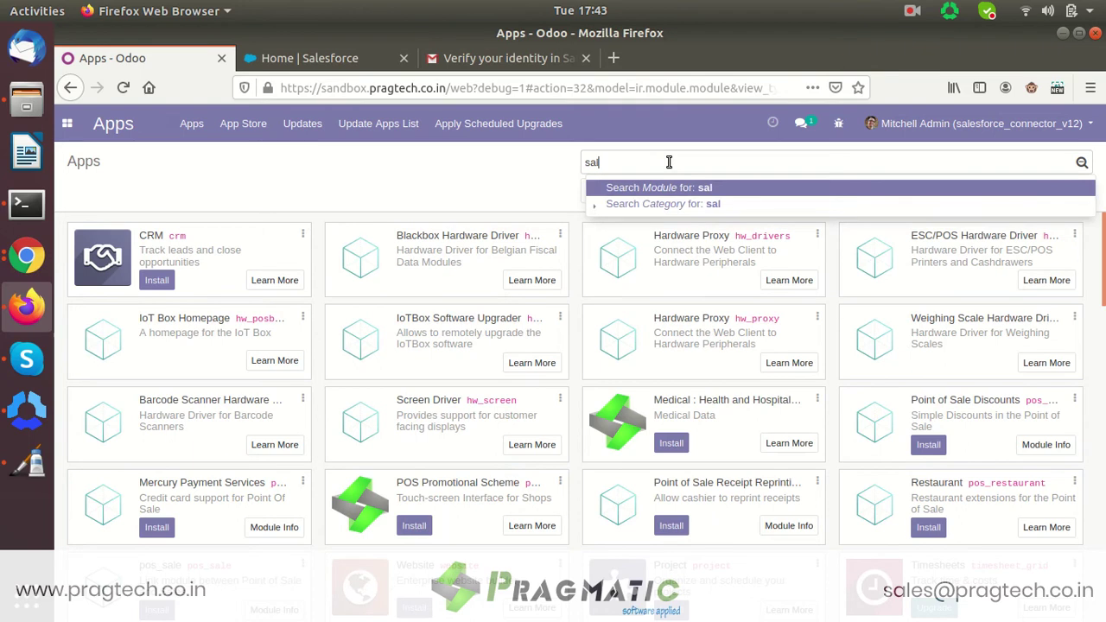
pyautogui.write('s')
pyautogui.press('BackSpace')
pyautogui.write('esforce')
pyautogui.press('Return')
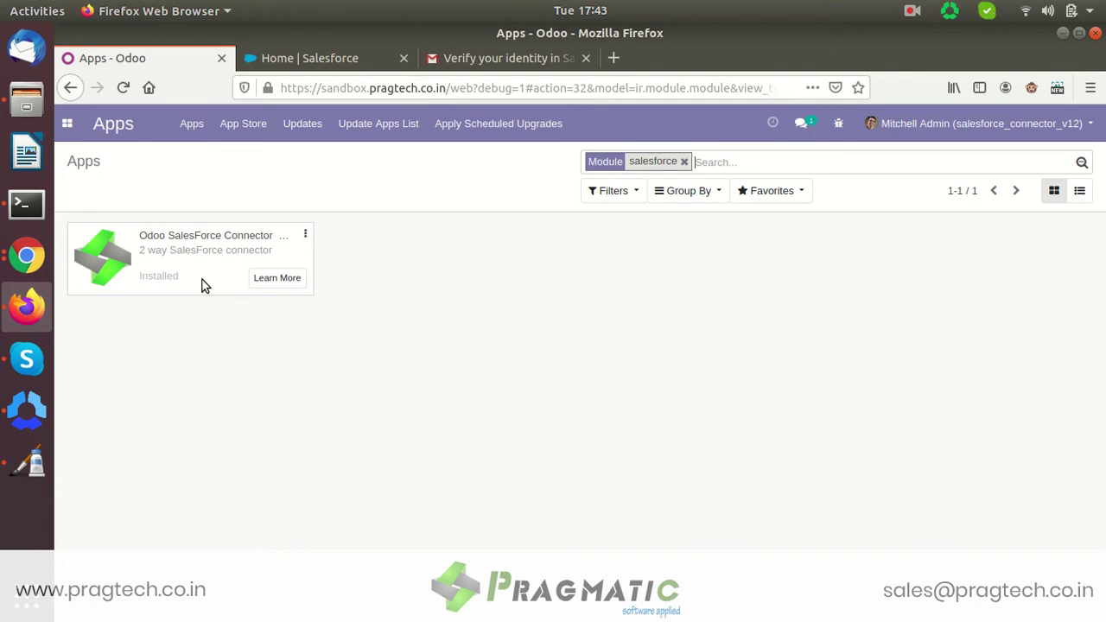
# Open the admin user's record from the Settings users list and review its access rights and technical settings
pyautogui.click(69, 130)
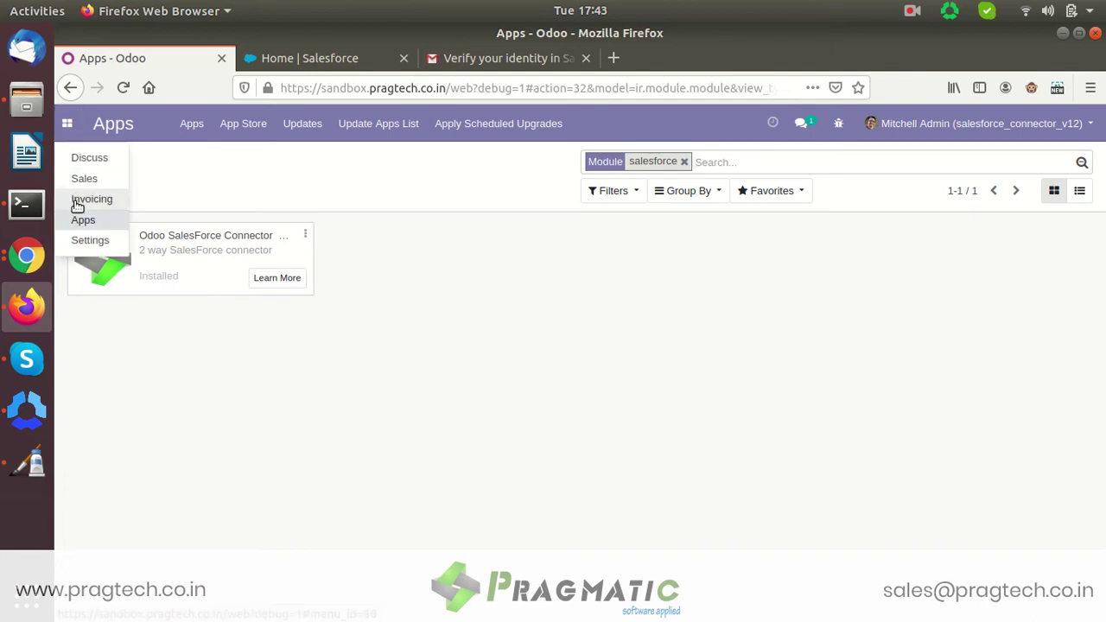
pyautogui.click(102, 242)
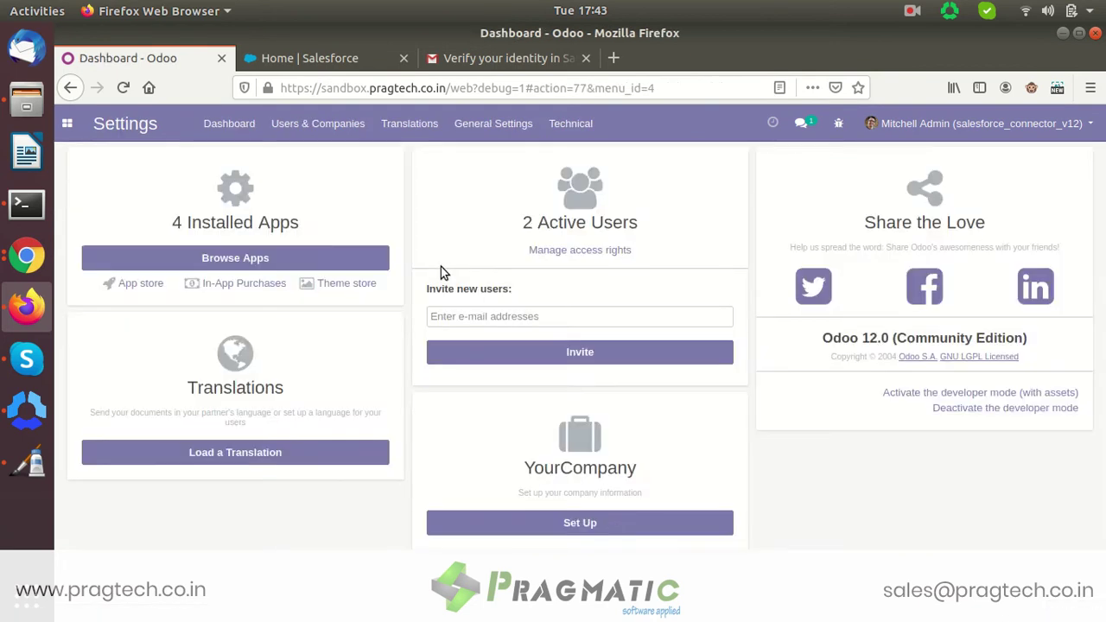
pyautogui.click(343, 127)
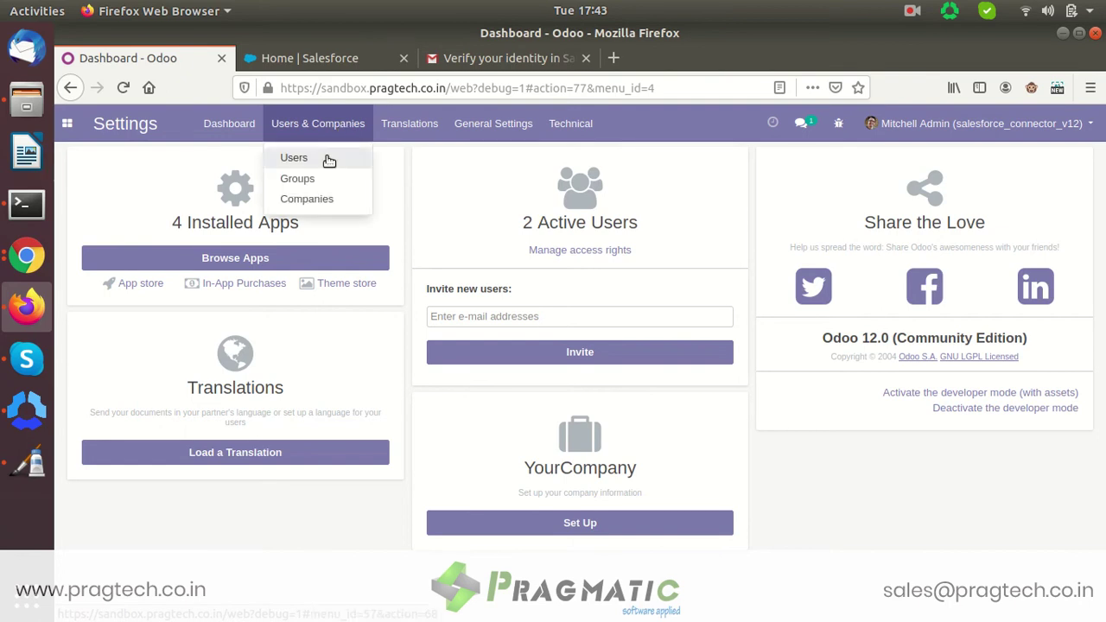
pyautogui.click(327, 156)
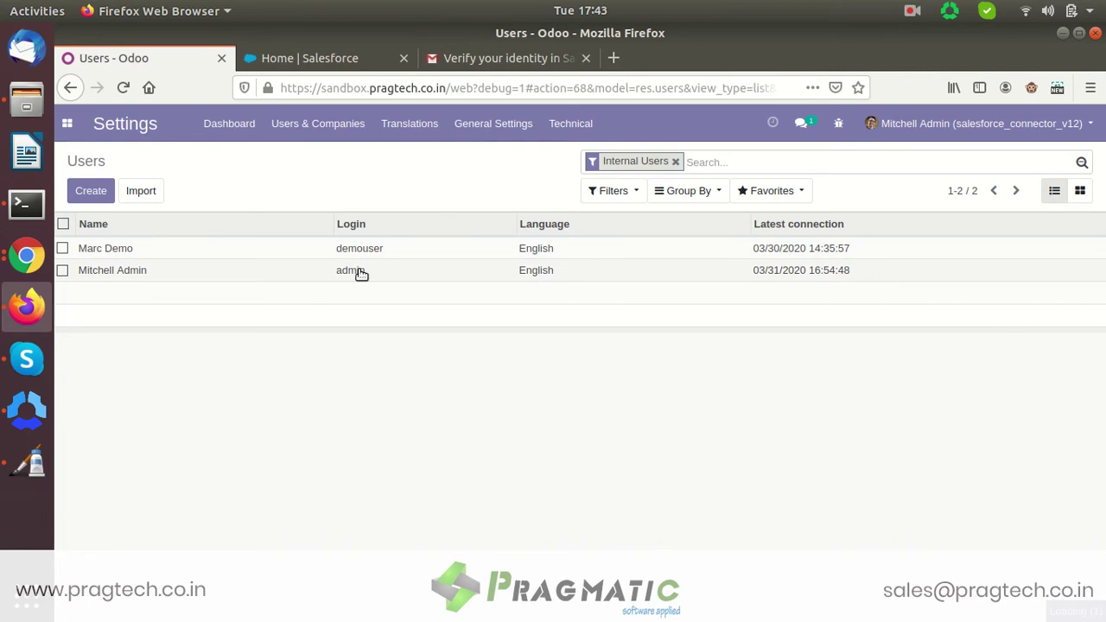
pyautogui.click(358, 273)
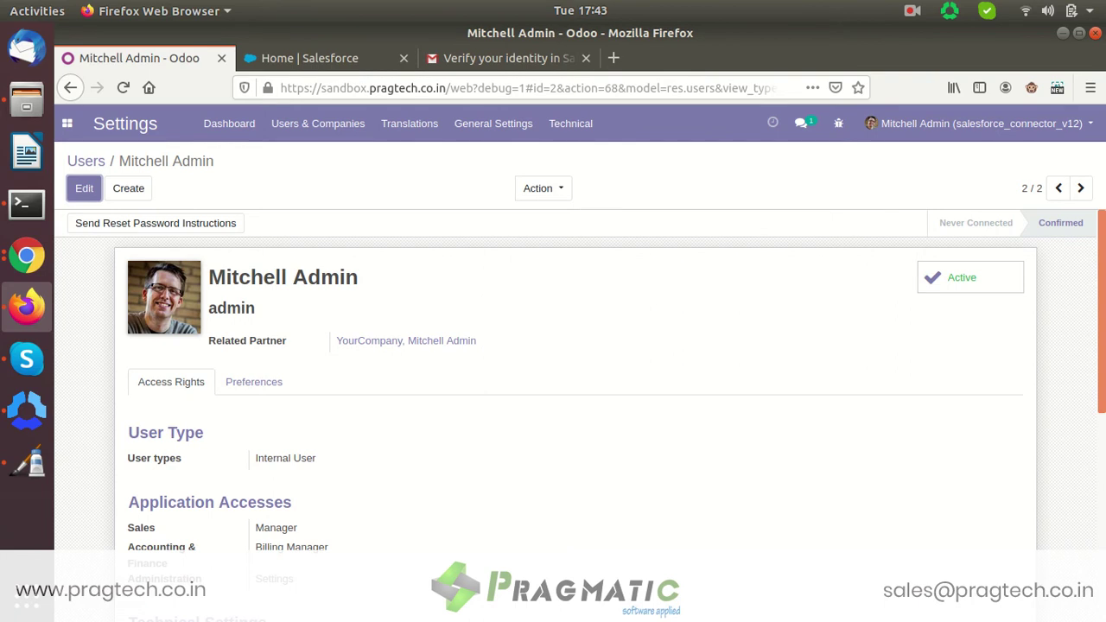
pyautogui.scroll(-5, 579, 411)
pyautogui.scroll(-4, 575, 381)
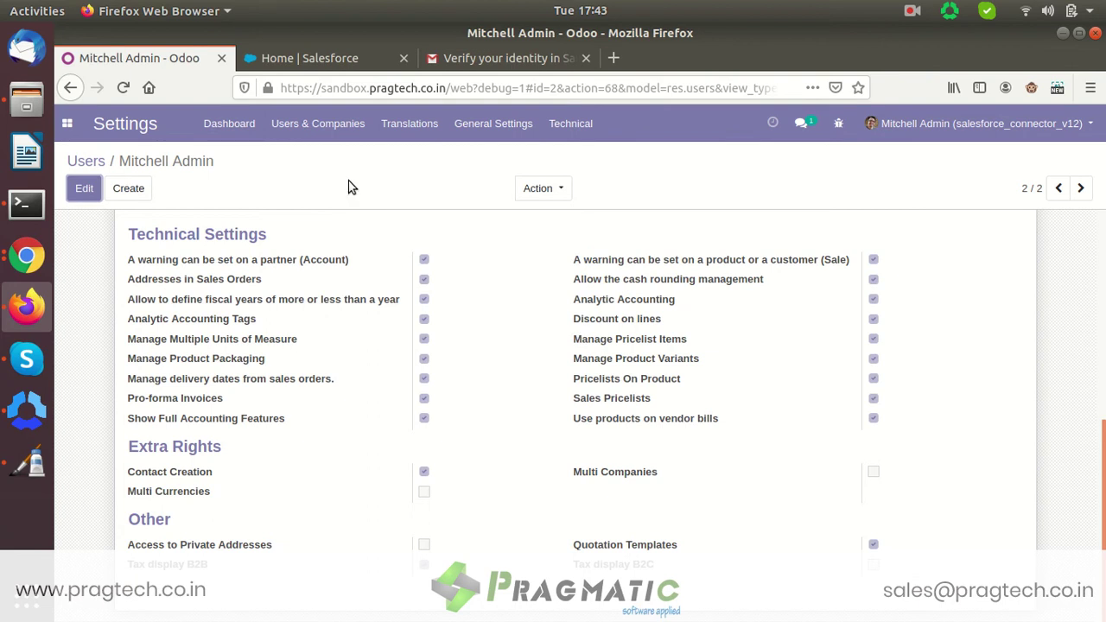
# Open the YourCompany record and review its SalesForce configuration, including the credentials and initial sync options
pyautogui.click(297, 68)
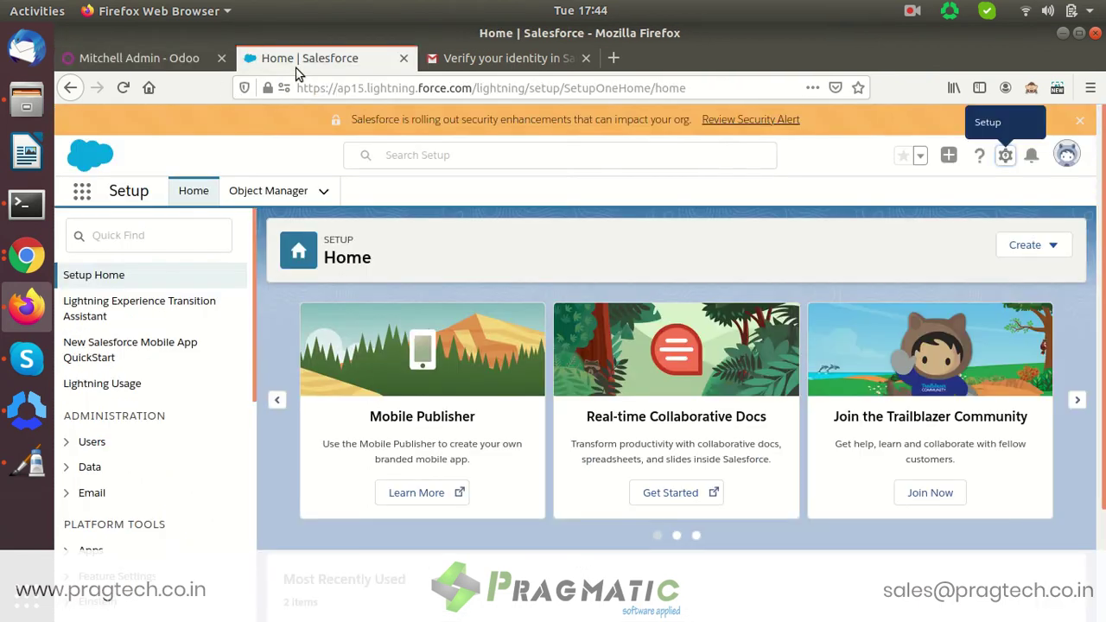
pyautogui.click(190, 59)
pyautogui.click(288, 131)
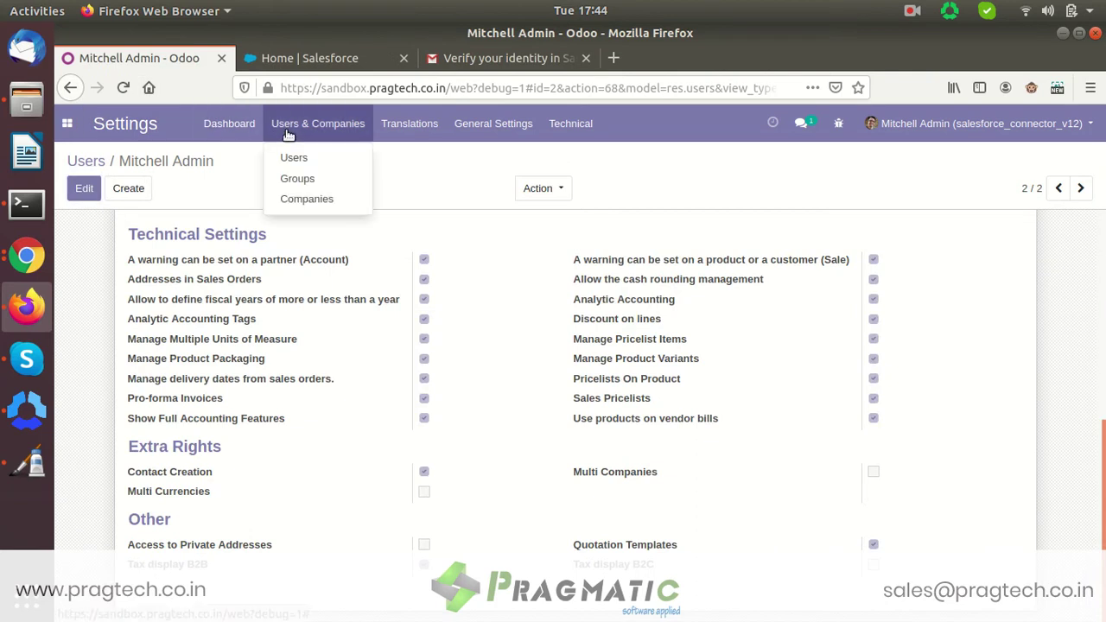
pyautogui.click(347, 198)
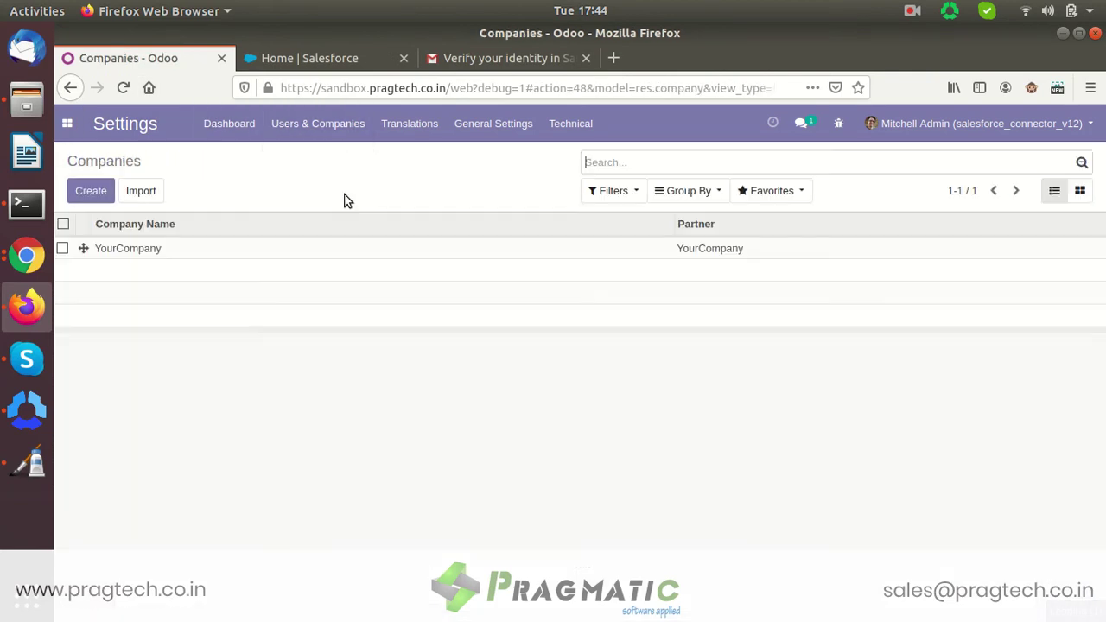
pyautogui.click(342, 245)
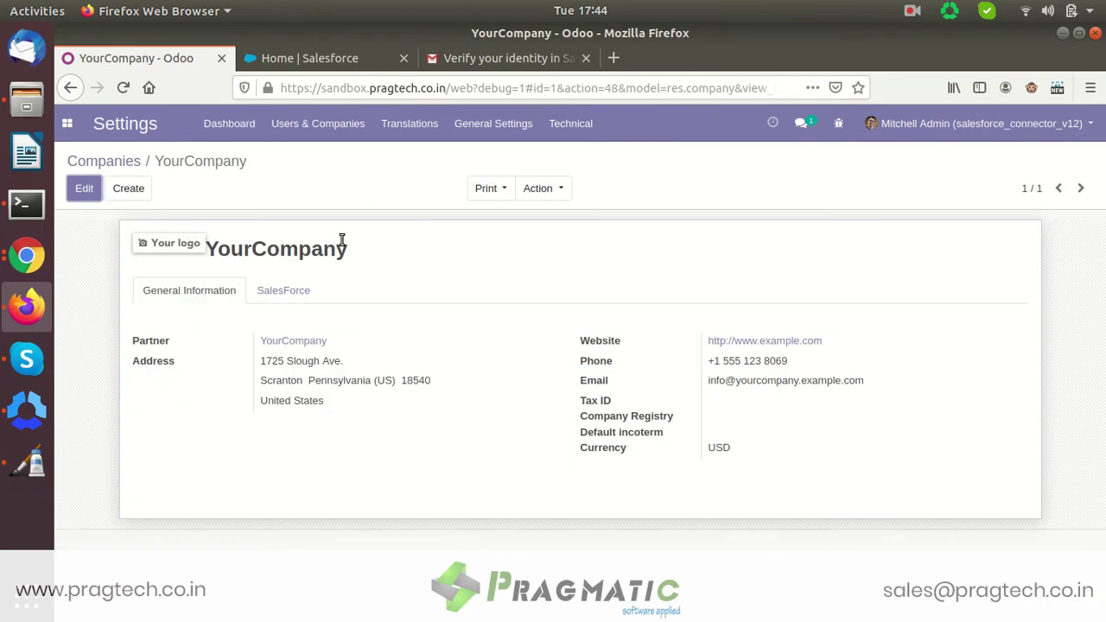
pyautogui.click(316, 290)
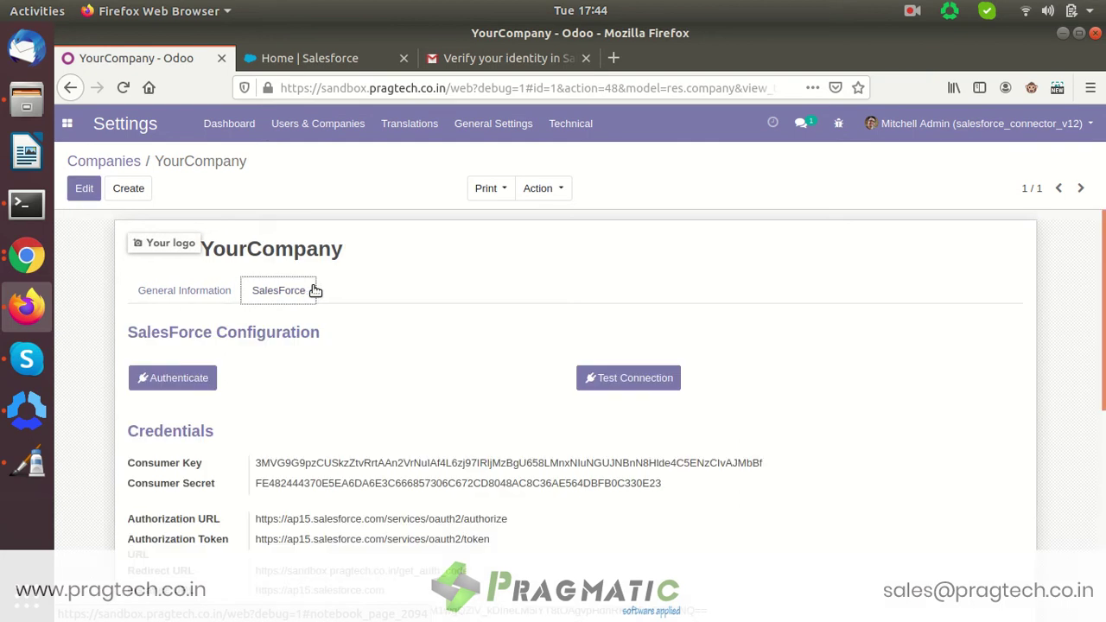
pyautogui.scroll(-5, 553, 381)
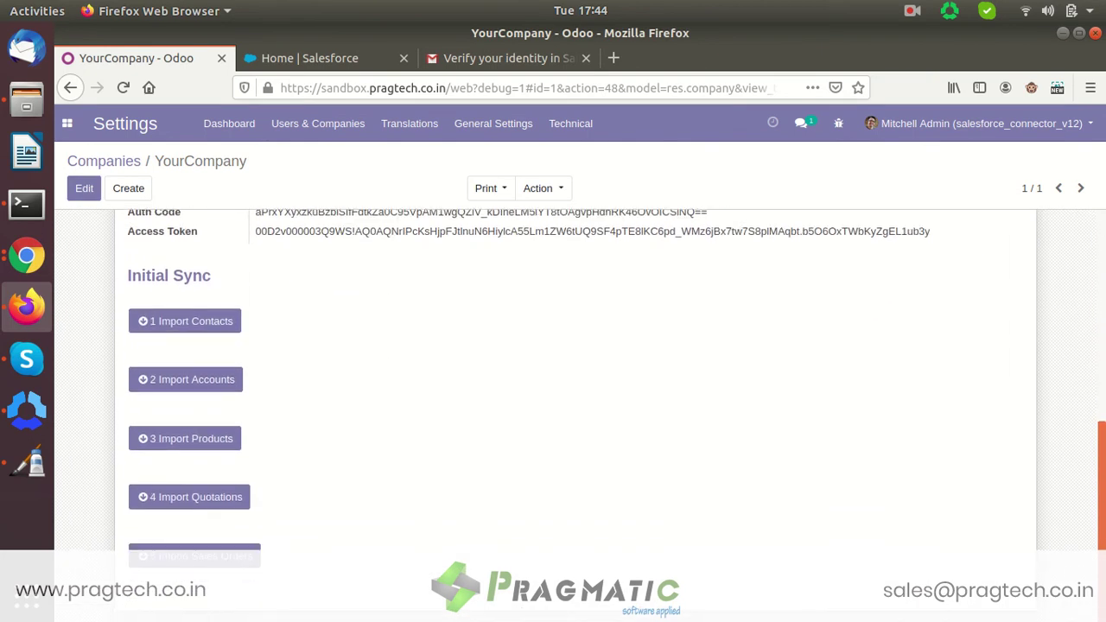
pyautogui.scroll(5, 1080, 403)
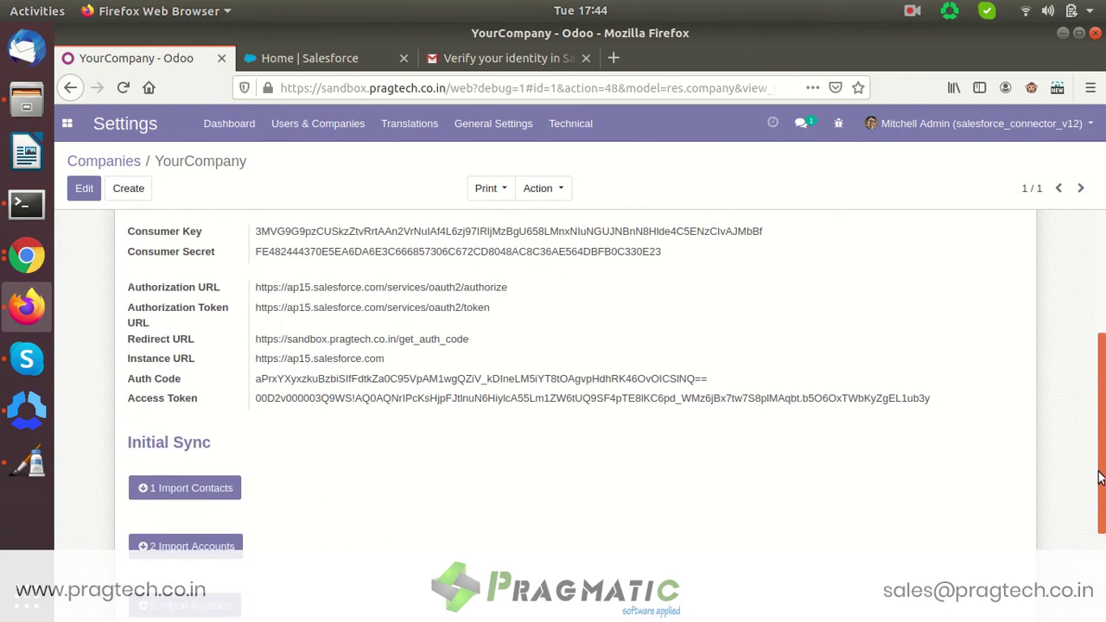
# Switch to Salesforce, open Setup and go to the App Manager under the platform tools' Apps
pyautogui.click(343, 61)
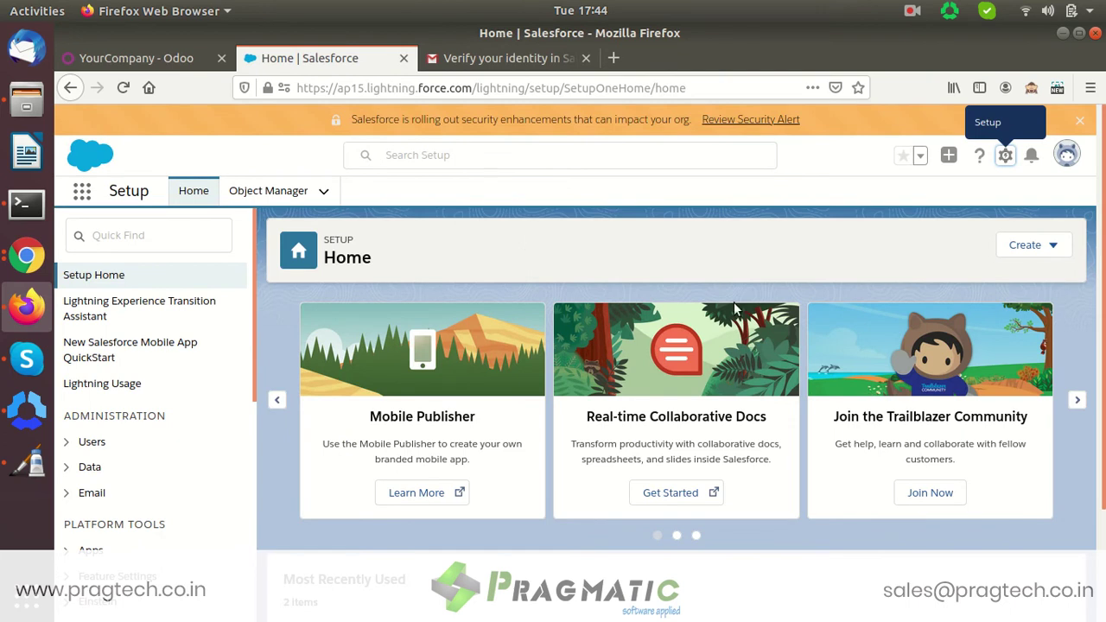
pyautogui.click(1012, 155)
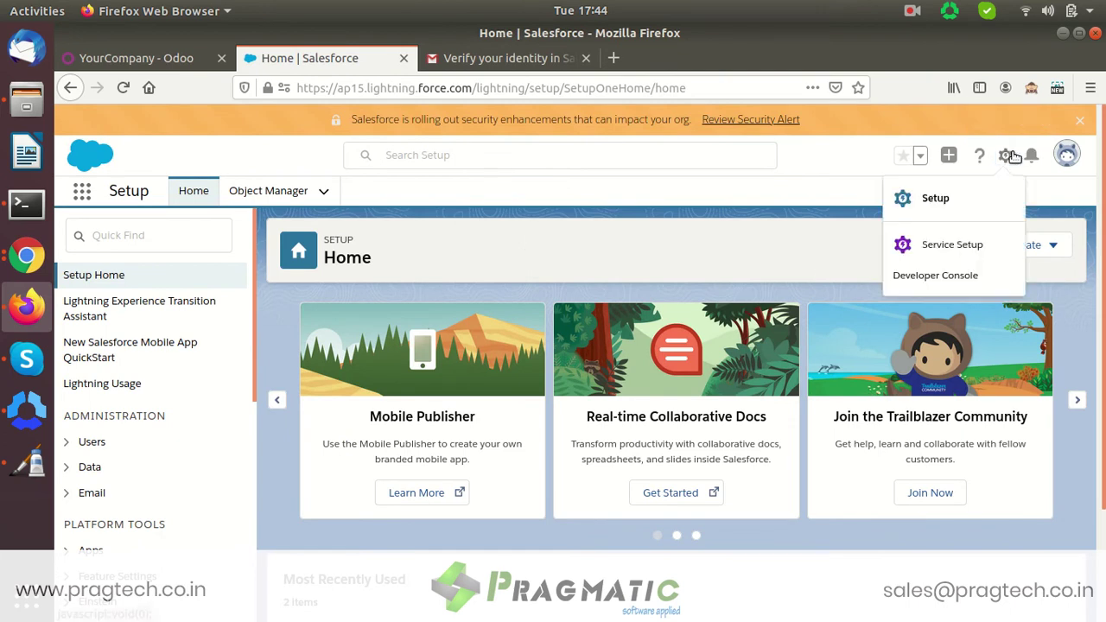
pyautogui.click(961, 196)
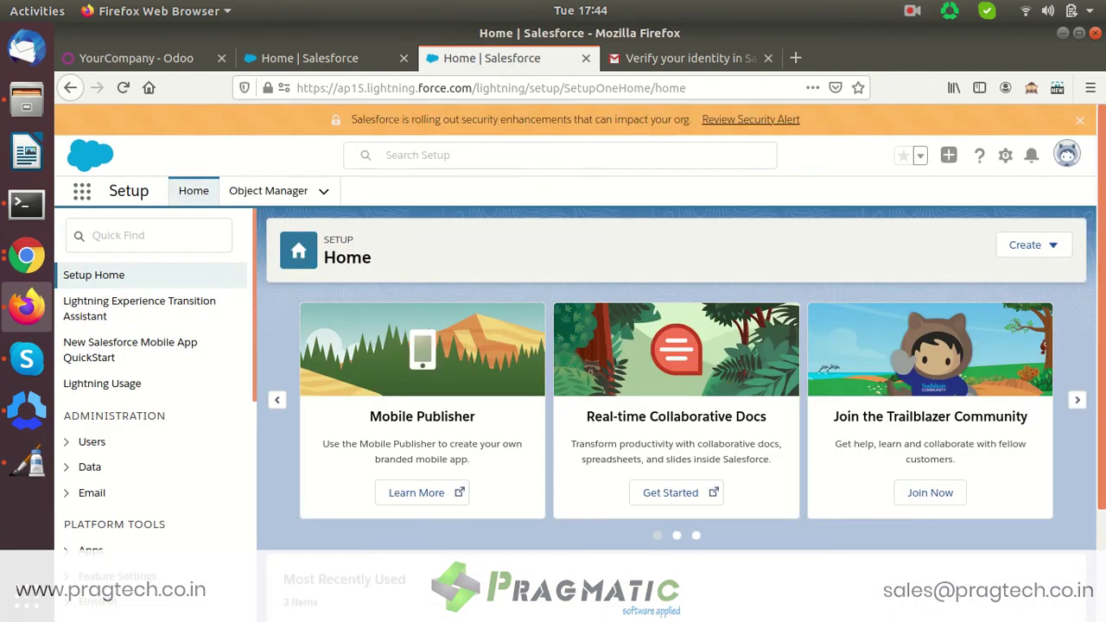
pyautogui.scroll(-3, 733, 344)
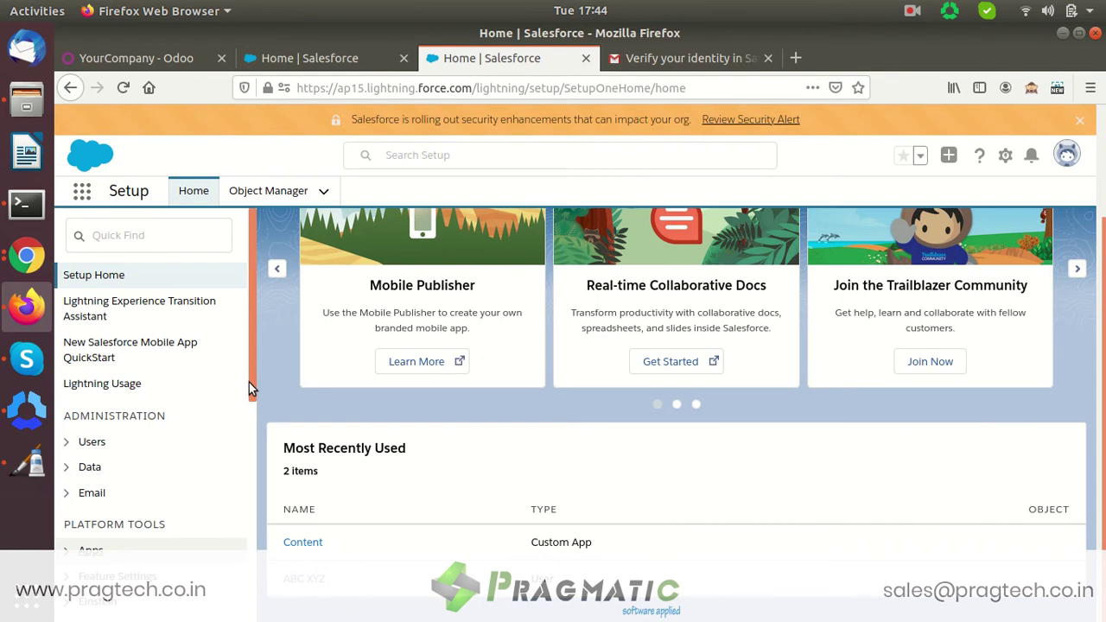
pyautogui.moveTo(251, 385); pyautogui.dragTo(260, 504)
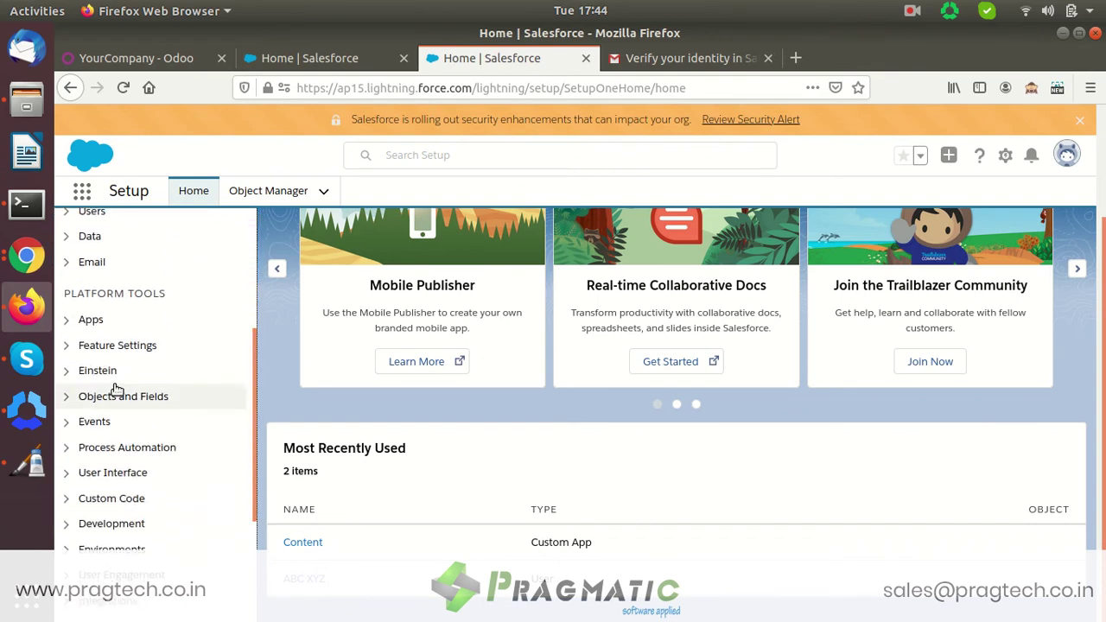
pyautogui.click(91, 321)
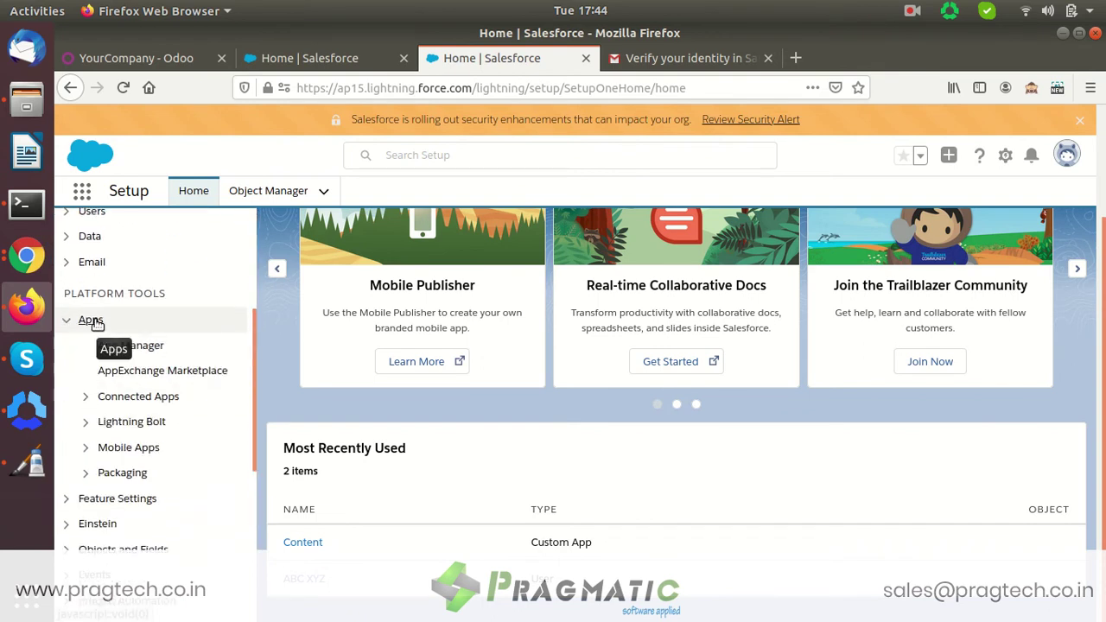
pyautogui.click(143, 350)
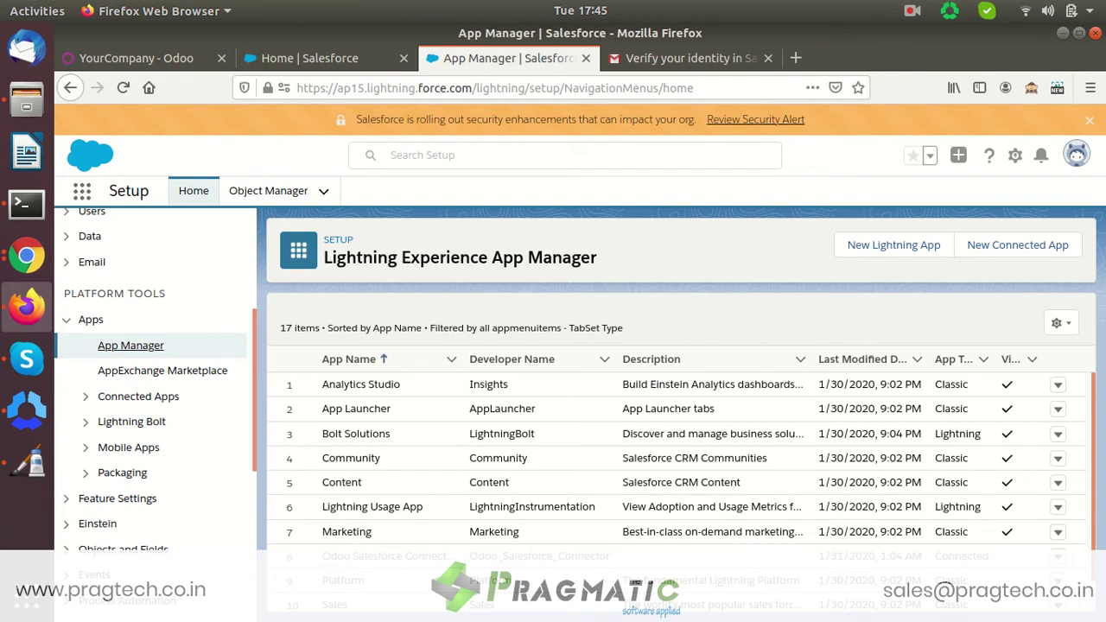
# View the Odoo Salesforce Connector connected app and reveal its consumer secret in the OAuth settings
pyautogui.click(1058, 556)
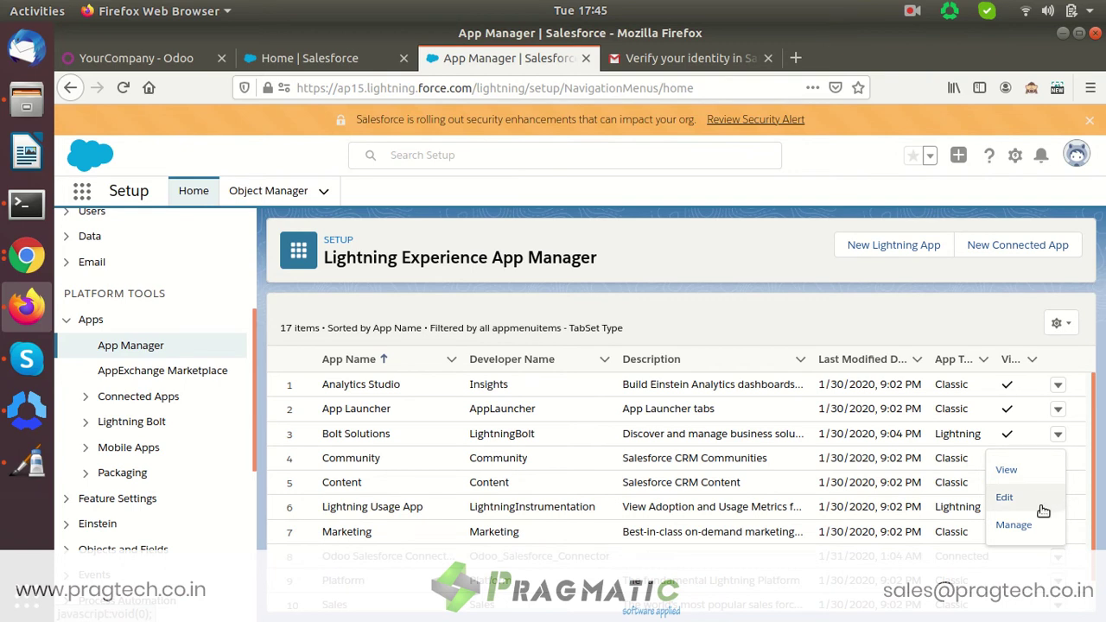
pyautogui.click(1033, 466)
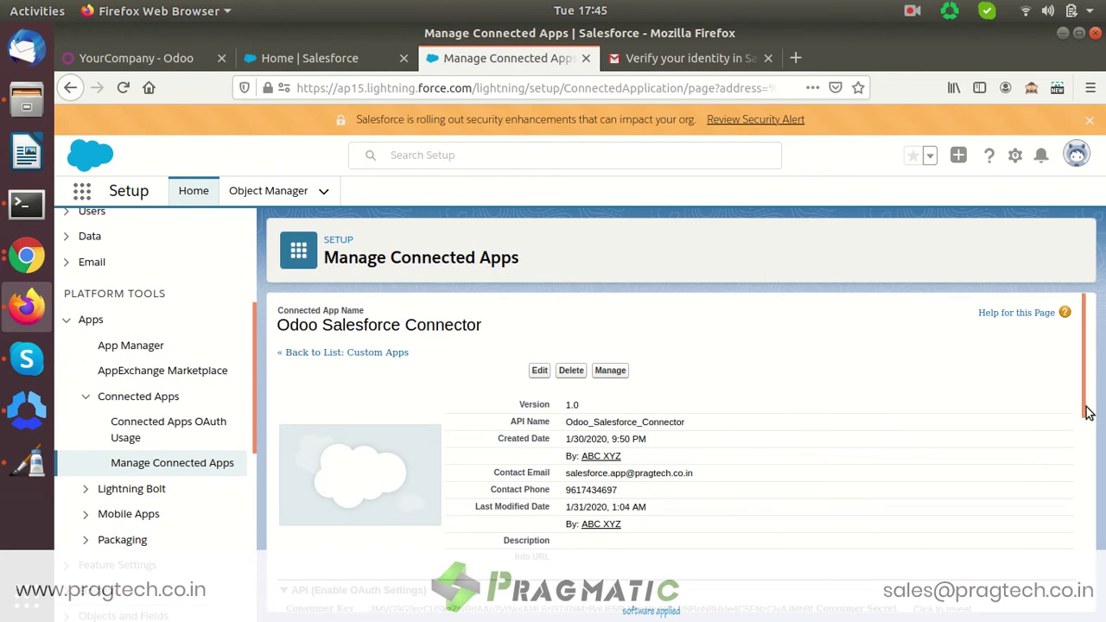
pyautogui.moveTo(1086, 413); pyautogui.dragTo(1087, 517)
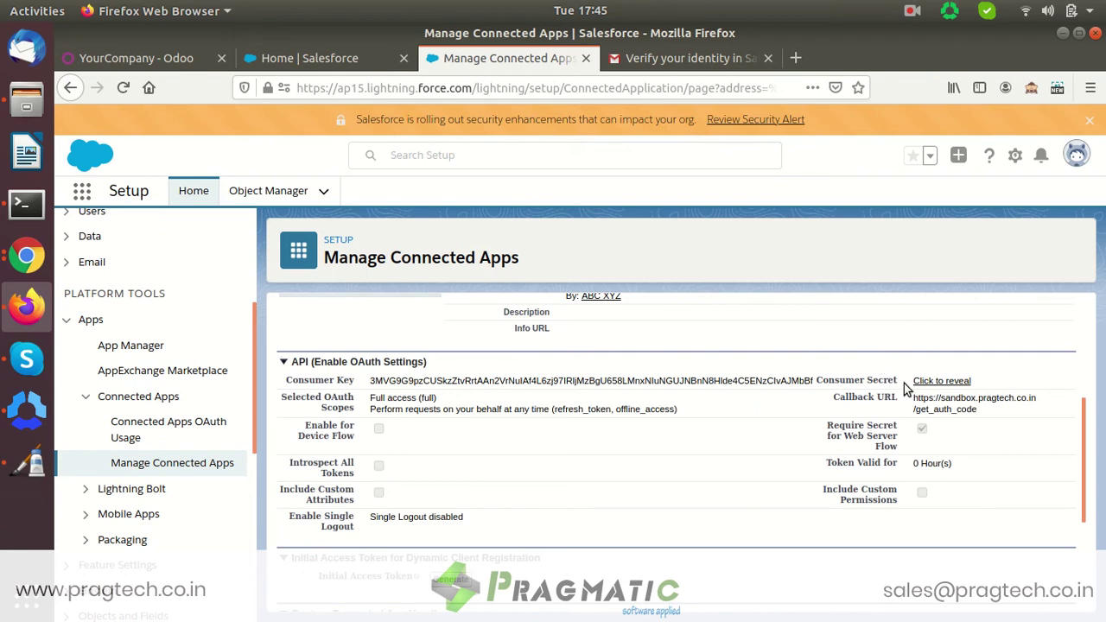
pyautogui.click(958, 381)
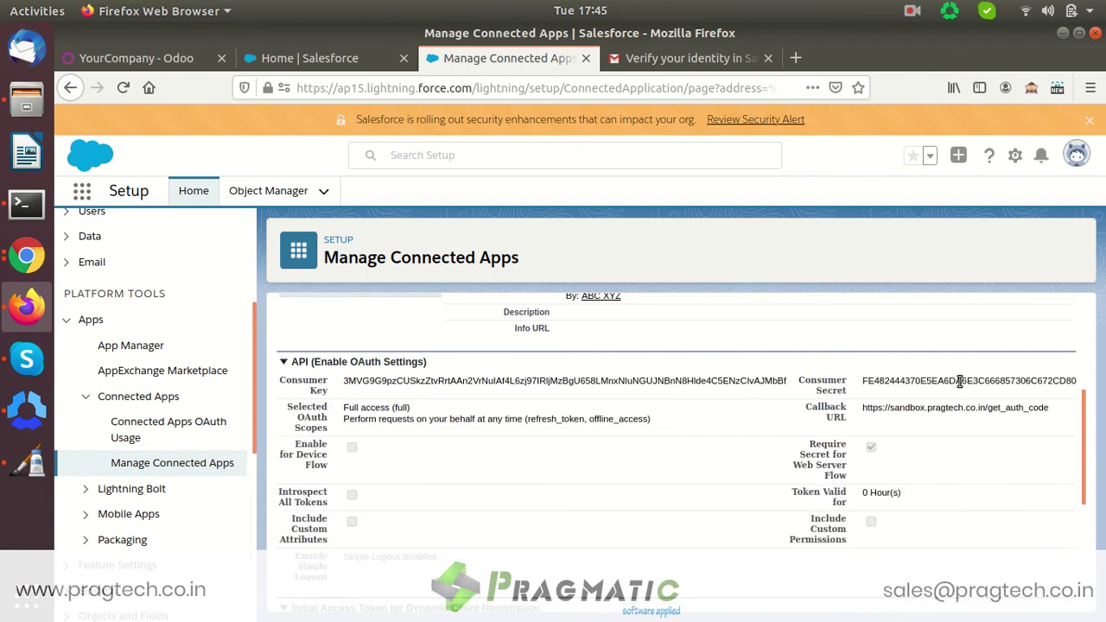
# Compare the connected app's consumer key and consumer secret with the credentials in Odoo's SalesForce configuration
pyautogui.doubleClick(757, 381)
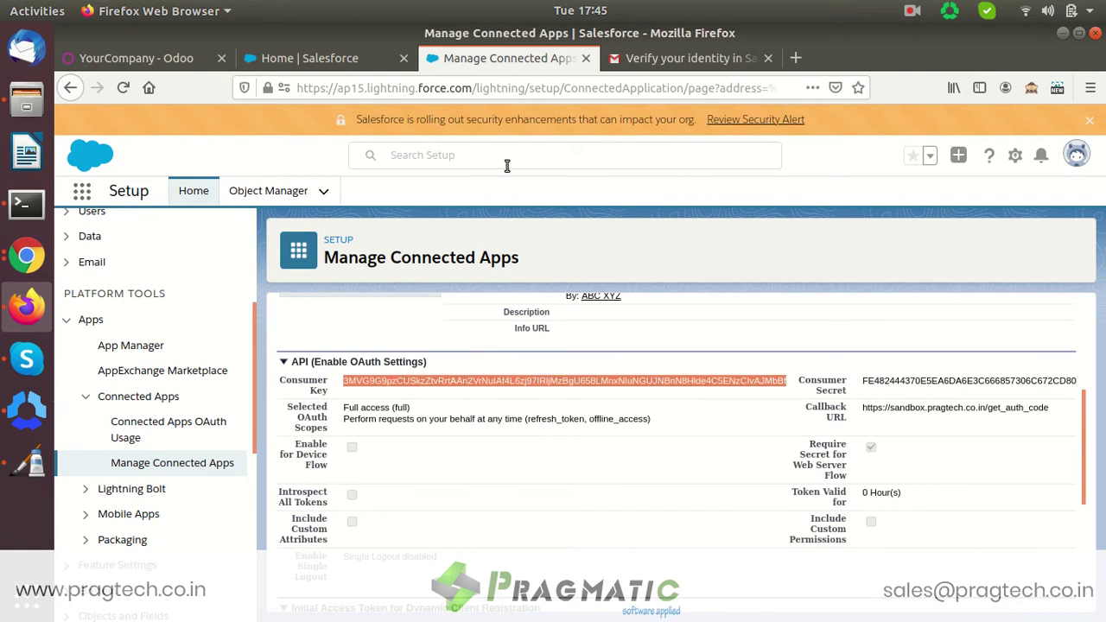
pyautogui.click(182, 54)
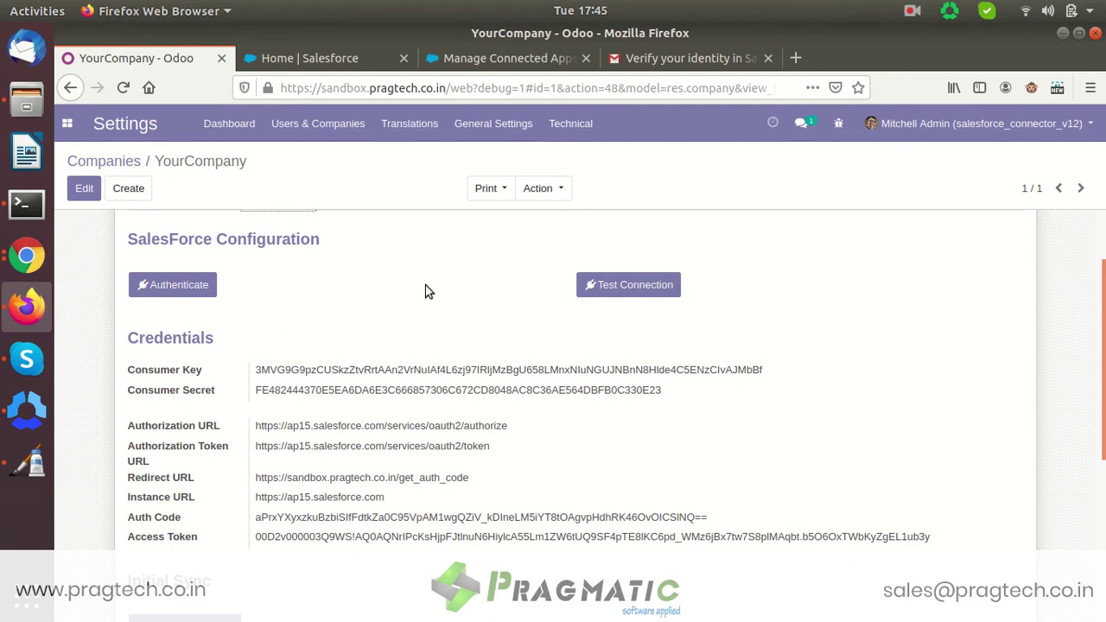
pyautogui.click(509, 58)
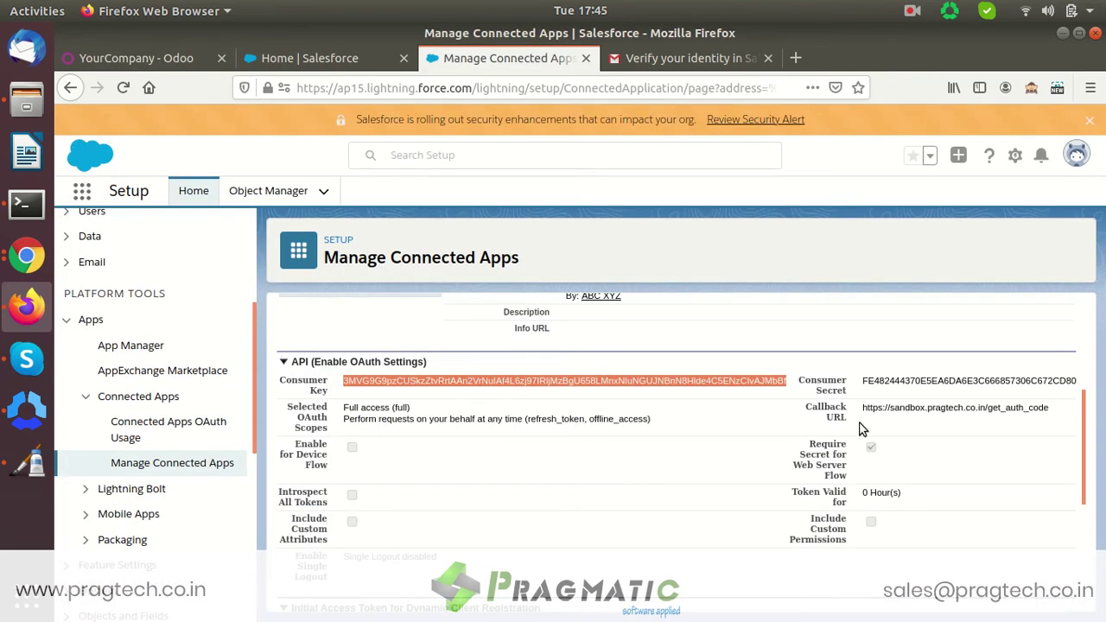
pyautogui.click(925, 381)
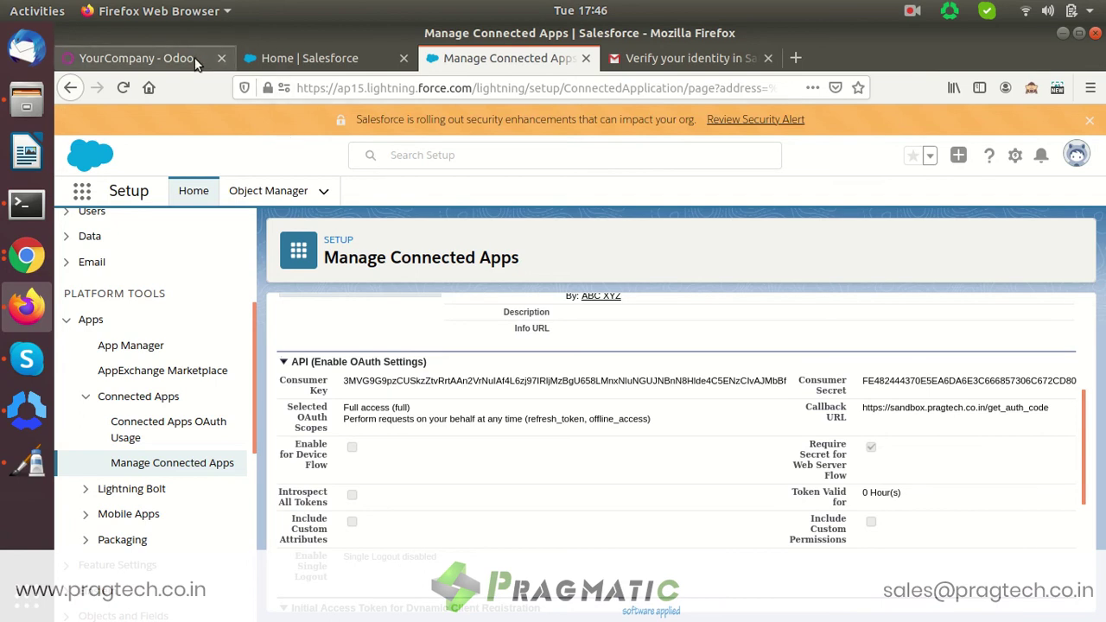
pyautogui.click(138, 58)
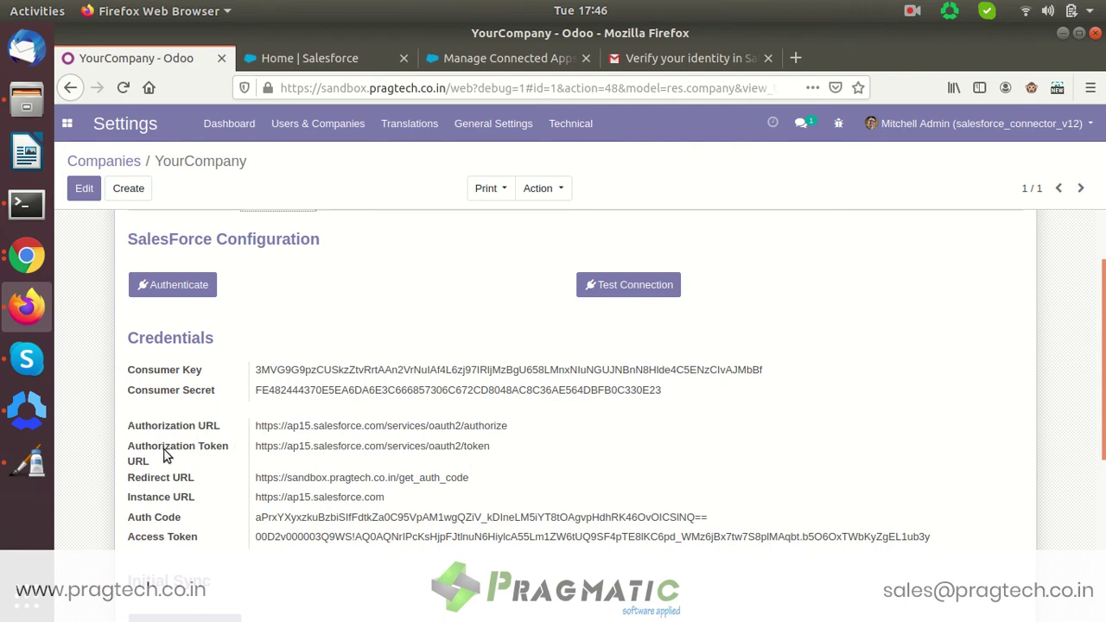
# Return to the Salesforce Setup home page and show the account profile details to check the instance domain
pyautogui.click(364, 57)
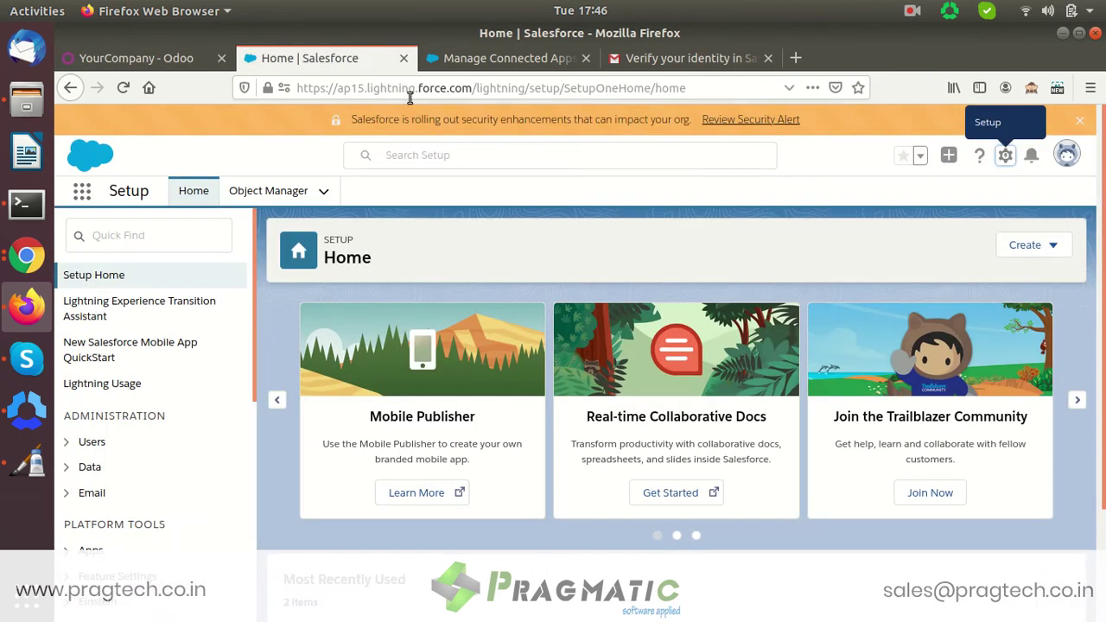
pyautogui.click(1066, 155)
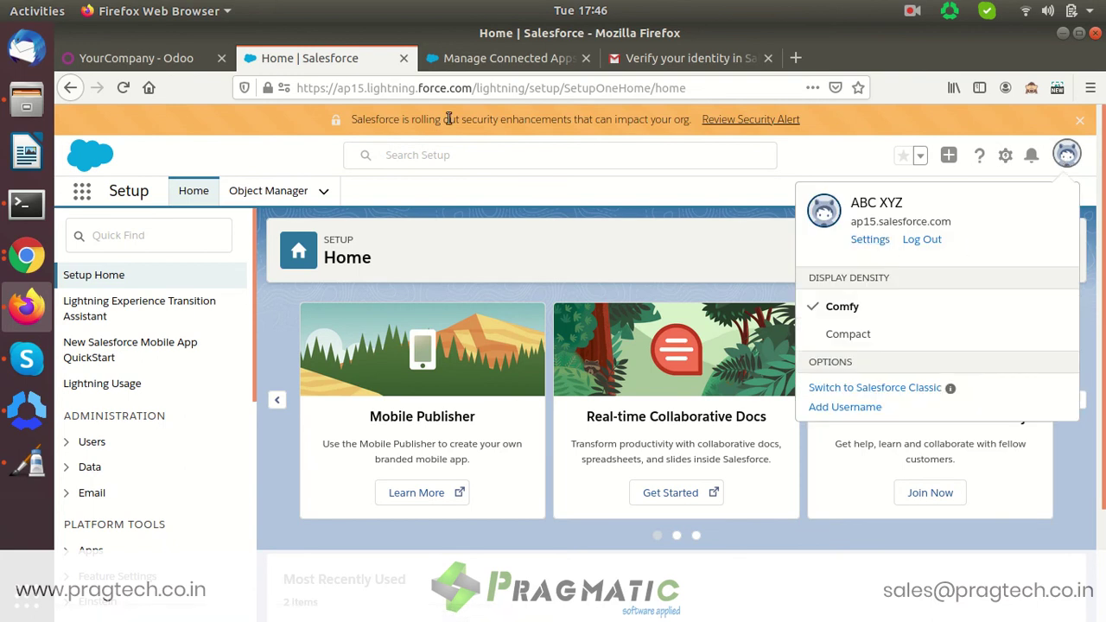
# Authenticate YourCompany's SalesForce configuration in Odoo, allowing pop-ups for sandbox.pragtech.co.in, and close the authorization page and the pop-up warning
pyautogui.click(202, 67)
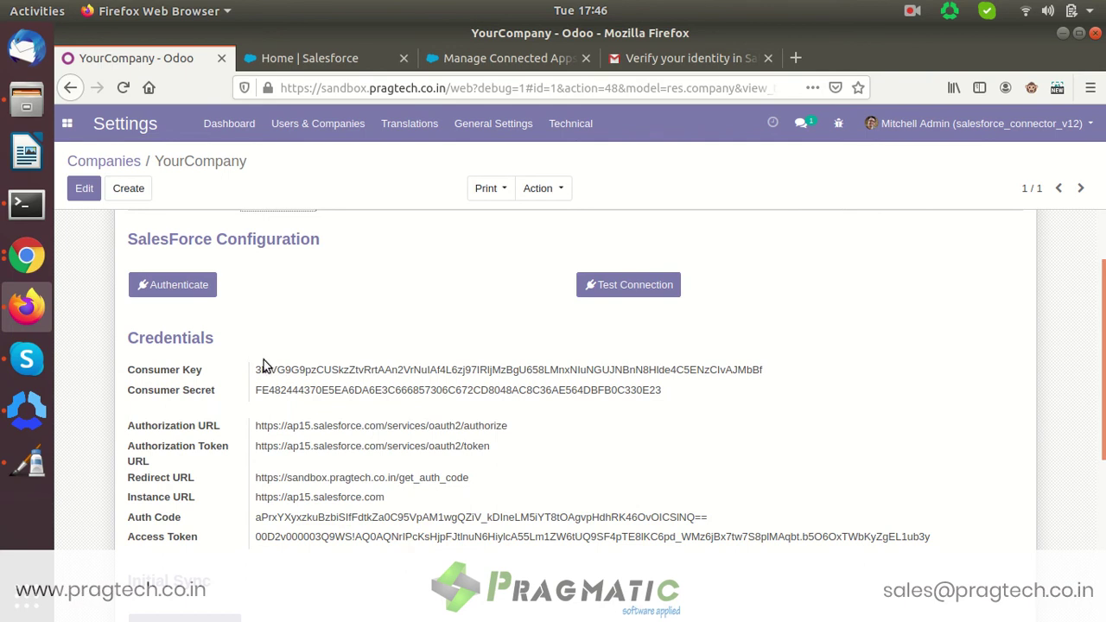
pyautogui.click(199, 288)
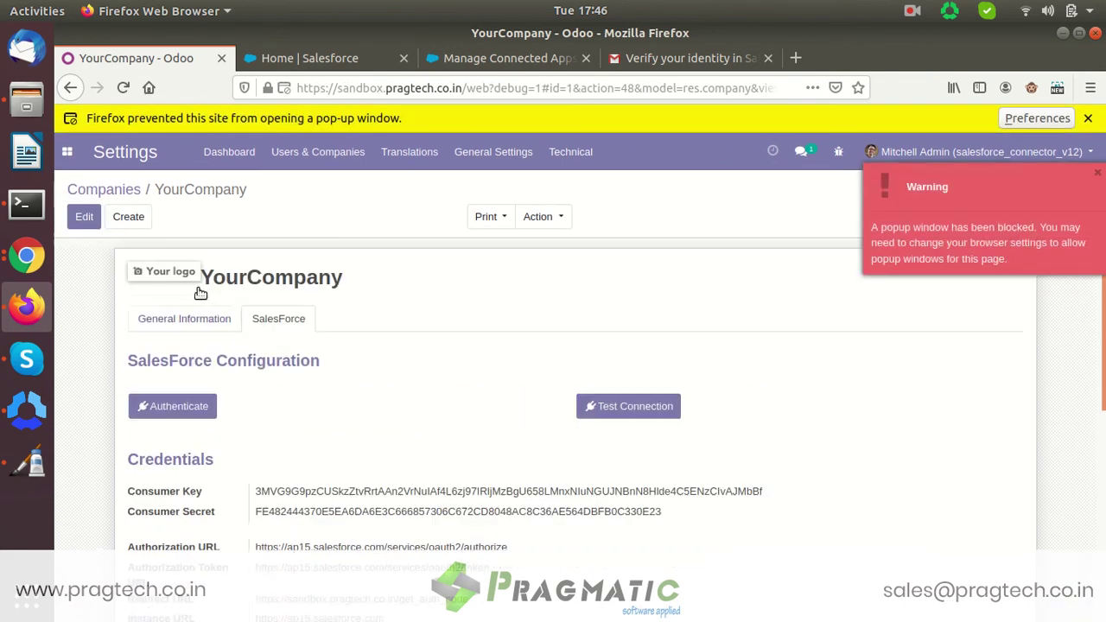
pyautogui.click(1020, 119)
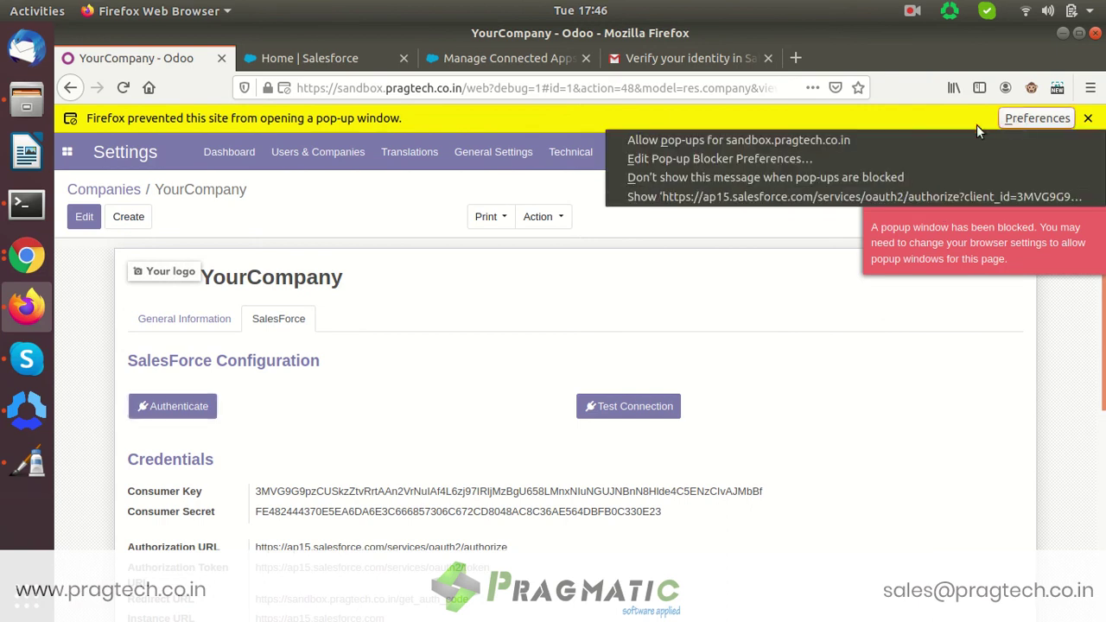
pyautogui.click(888, 141)
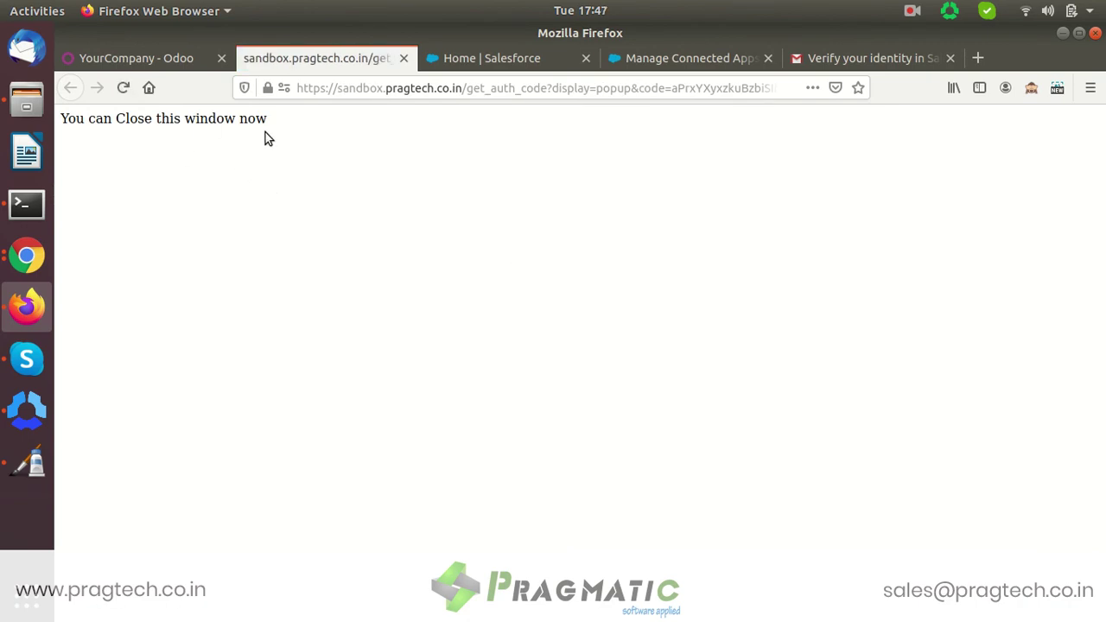
pyautogui.click(403, 58)
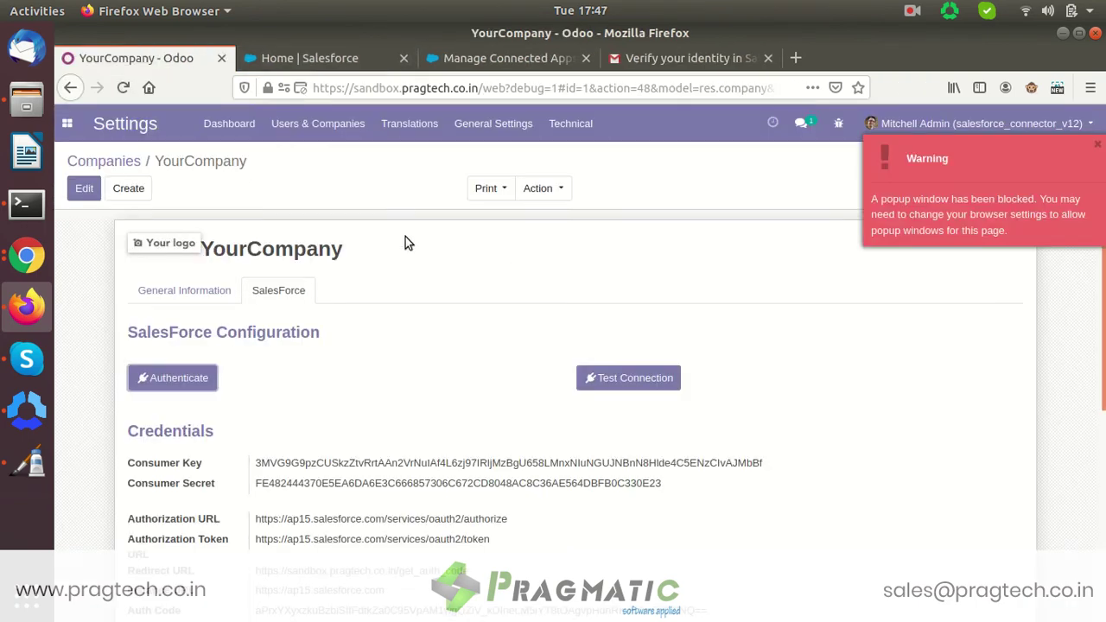
pyautogui.click(1097, 145)
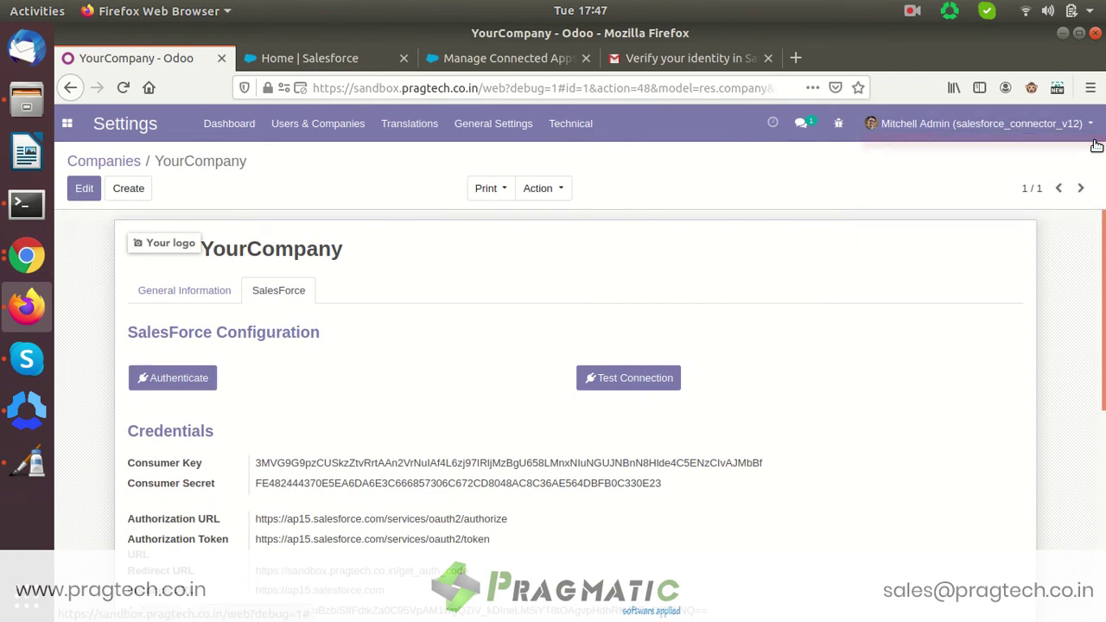
# Return to Salesforce's connected app page and open the Odoo Salesforce Connector for editing from the App Manager
pyautogui.click(524, 55)
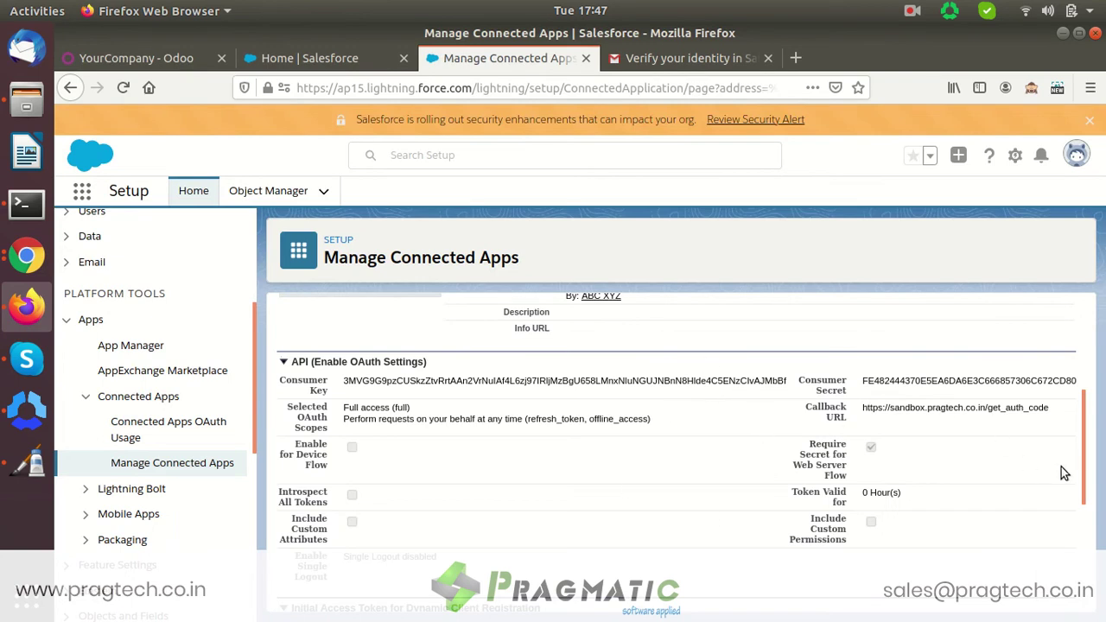
pyautogui.scroll(-1, 1087, 483)
pyautogui.scroll(-5, 1087, 482)
pyautogui.scroll(7, 1087, 482)
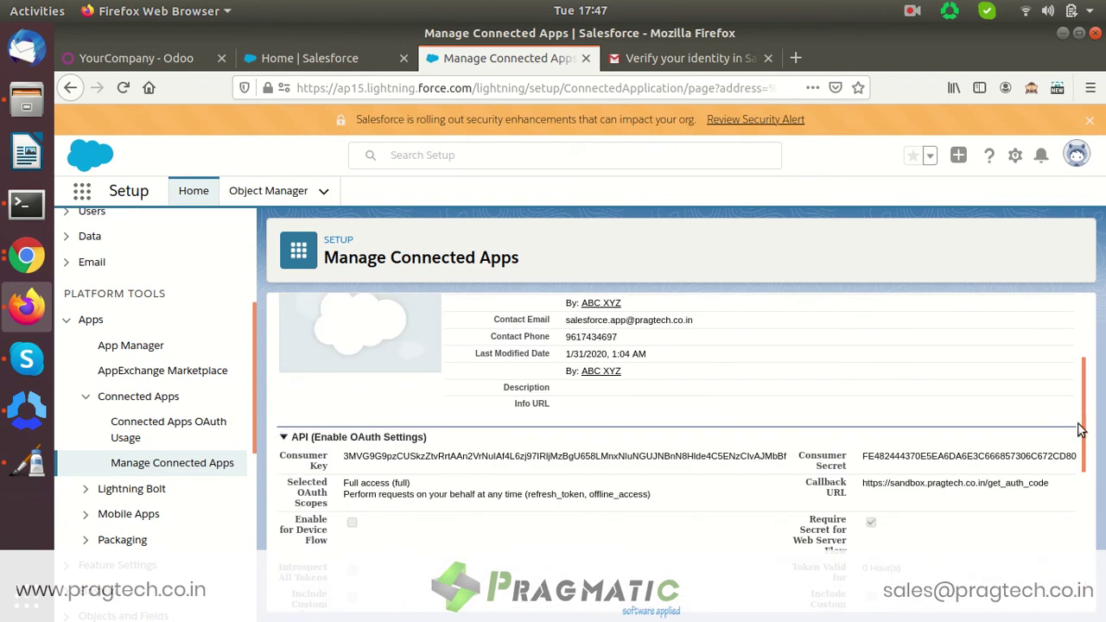
pyautogui.click(149, 346)
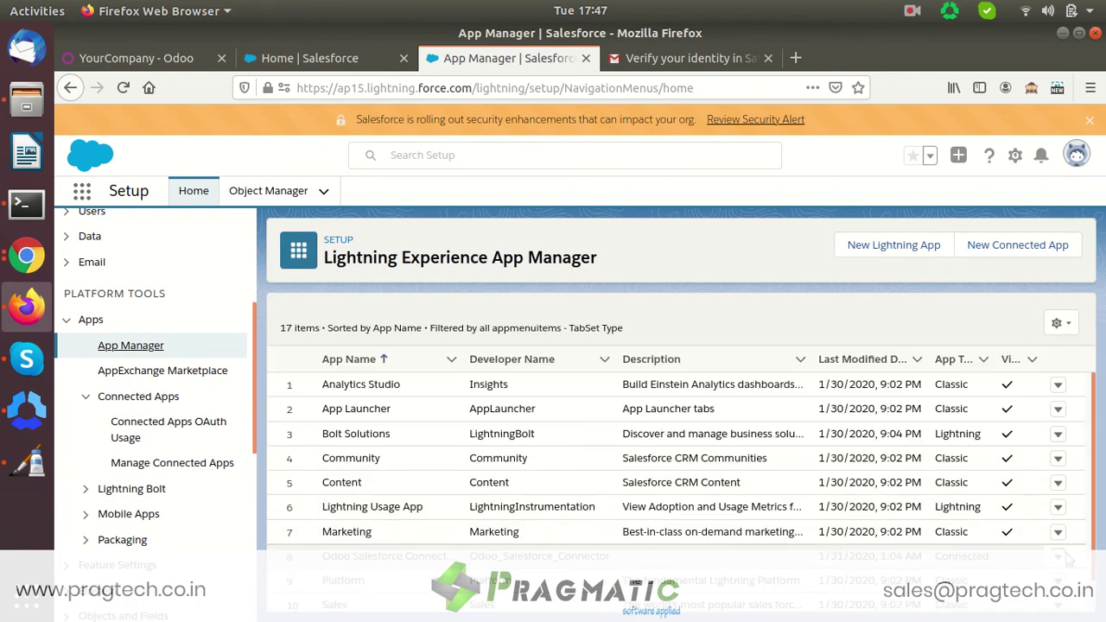
pyautogui.click(1058, 557)
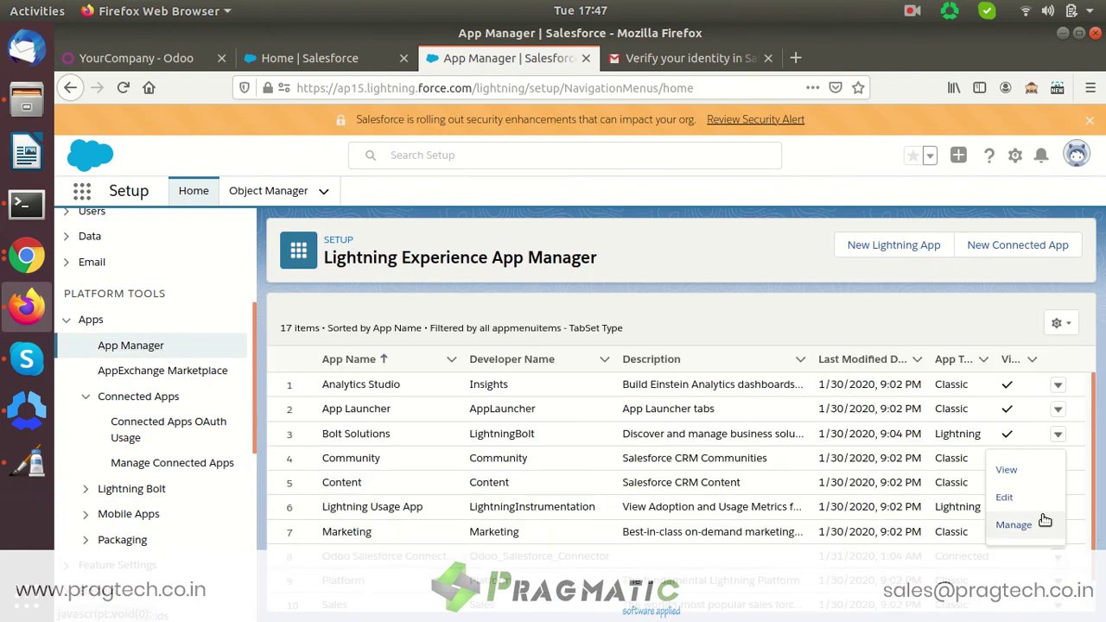
pyautogui.click(1044, 501)
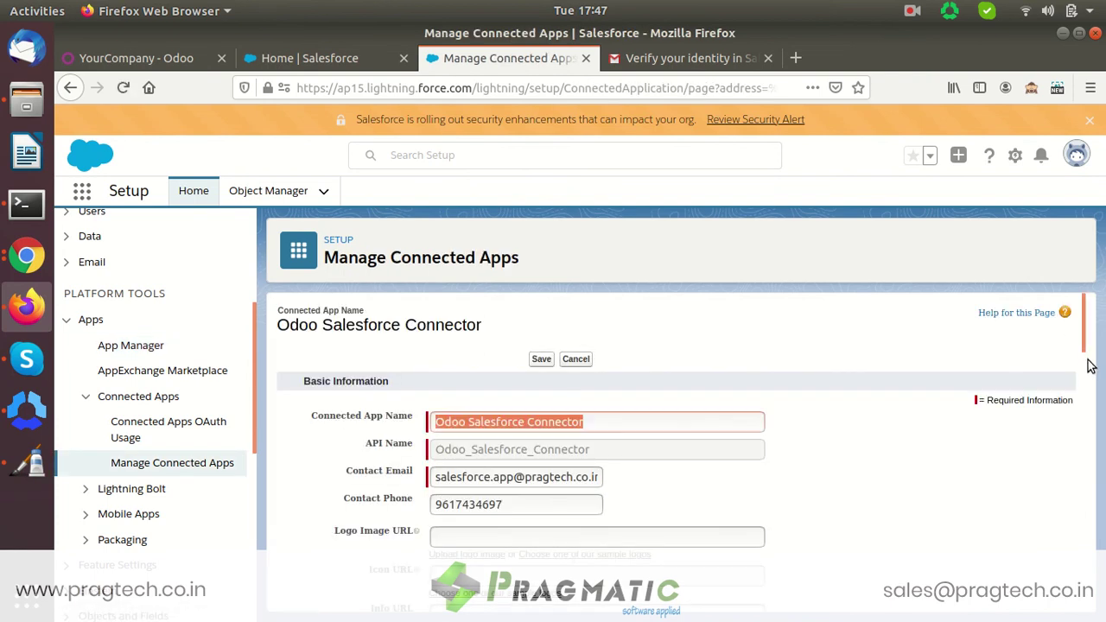
# Examine the connected app's selected OAuth scopes and callback URL, and compare the callback URL with the Redirect URL in Odoo's credentials
pyautogui.moveTo(1082, 325); pyautogui.dragTo(1082, 441)
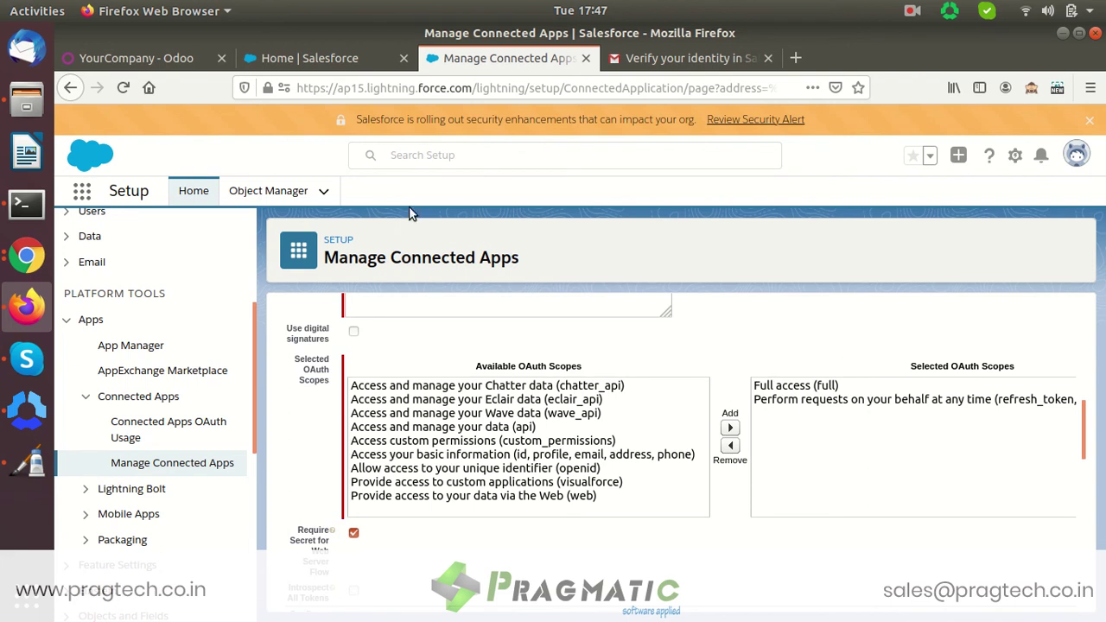
pyautogui.moveTo(1081, 444); pyautogui.dragTo(1092, 389)
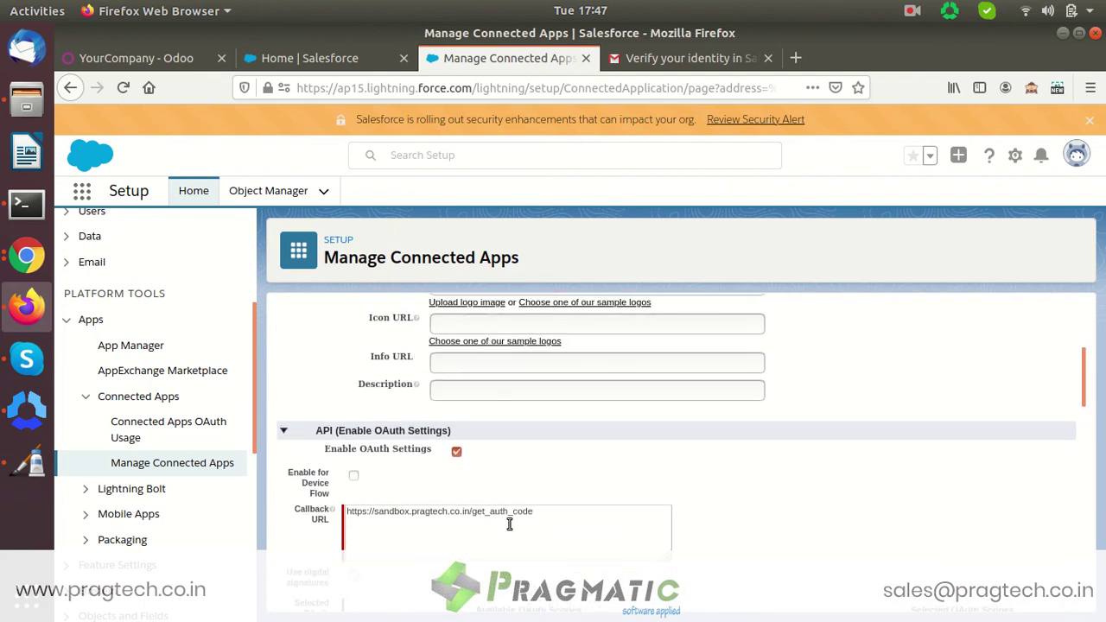
pyautogui.moveTo(541, 516); pyautogui.dragTo(349, 505)
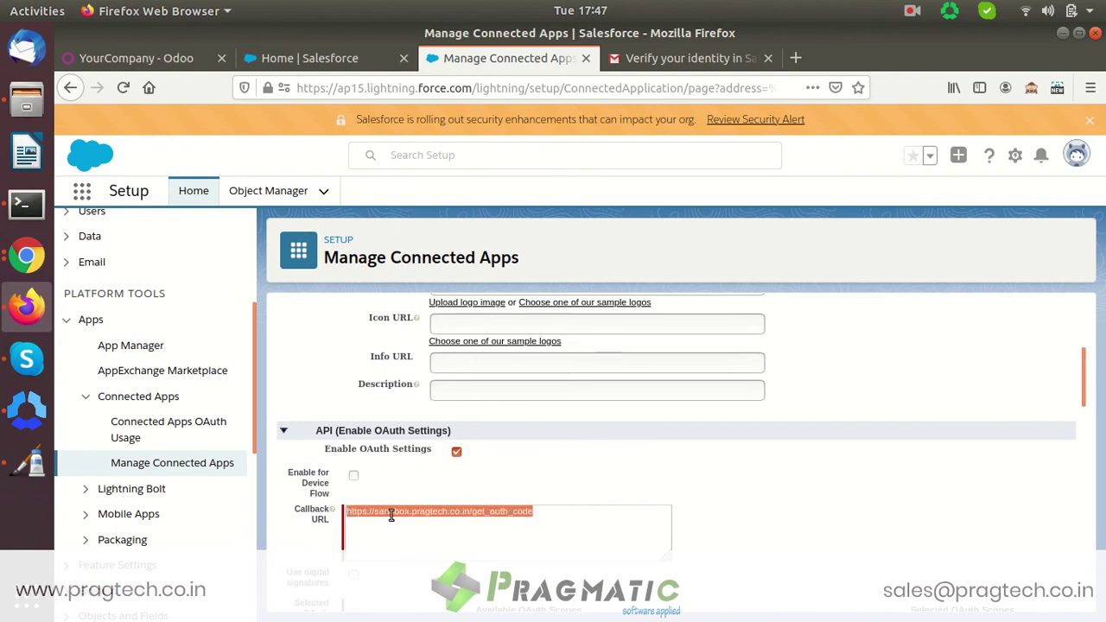
pyautogui.click(422, 544)
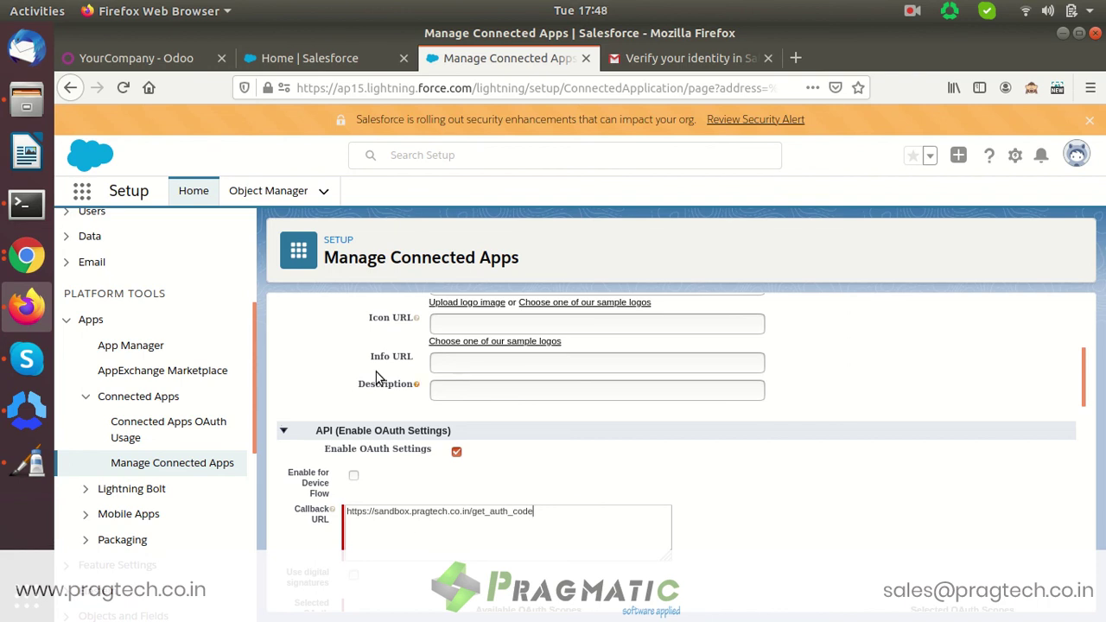
pyautogui.click(164, 60)
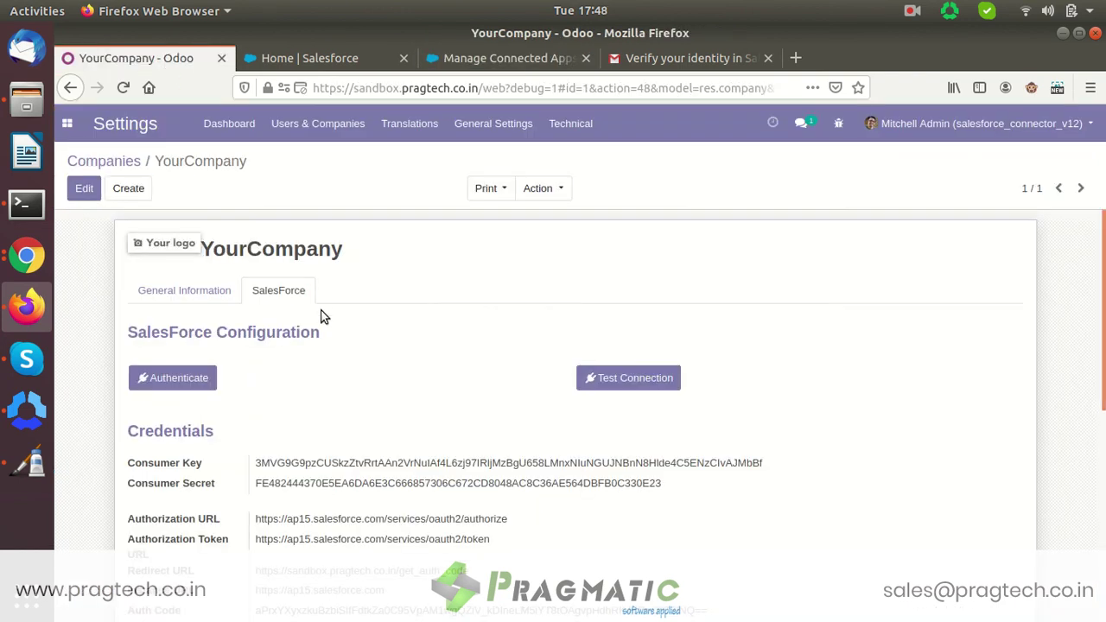
pyautogui.scroll(-4, 251, 277)
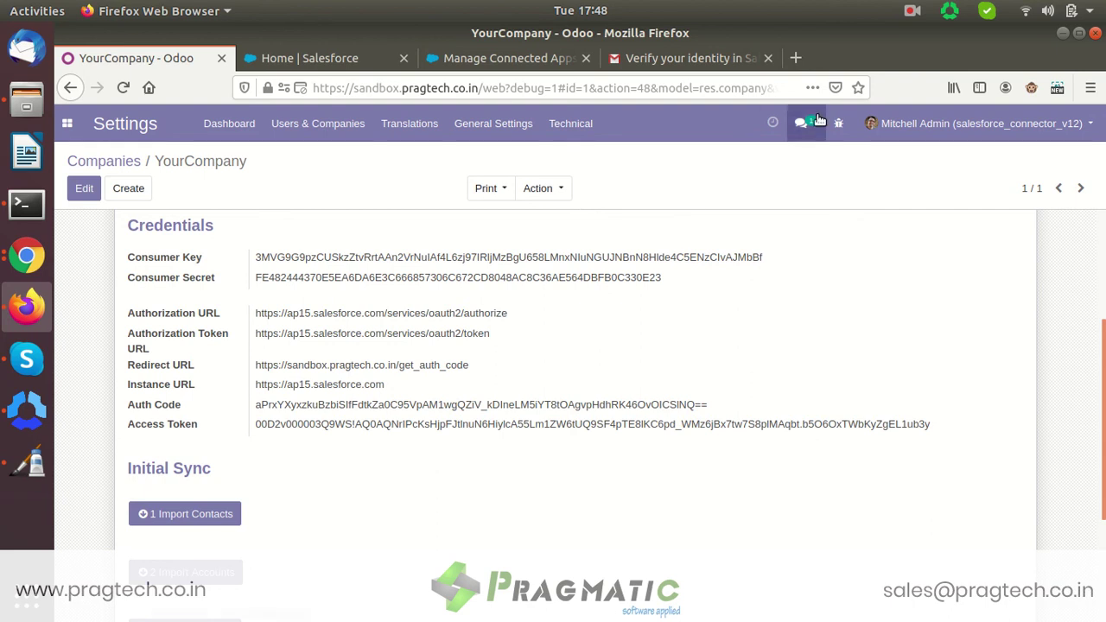
pyautogui.click(915, 12)
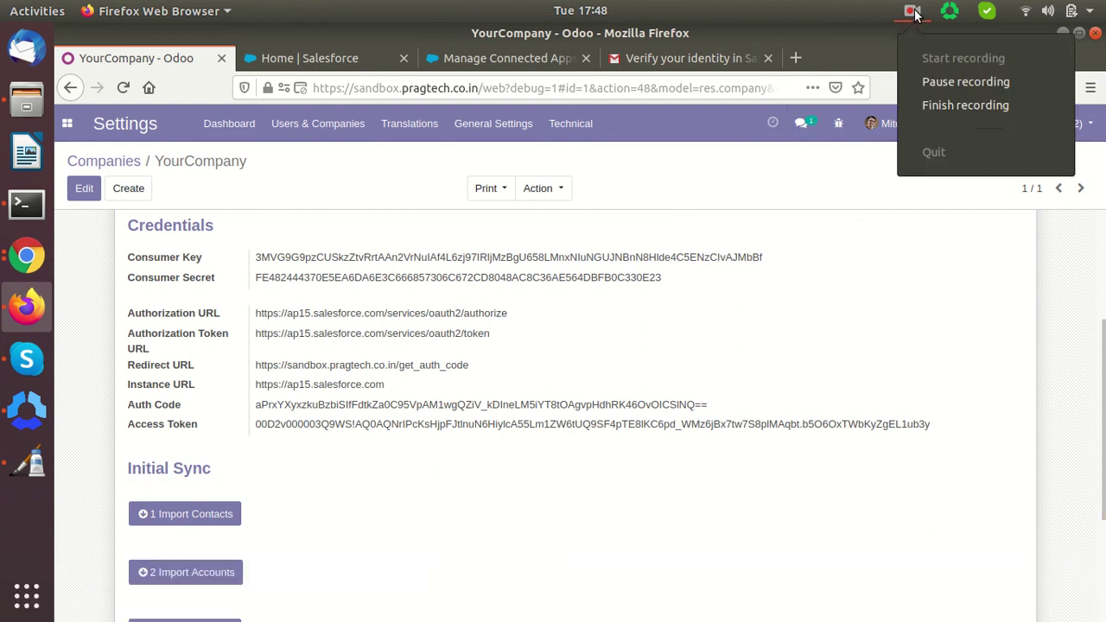